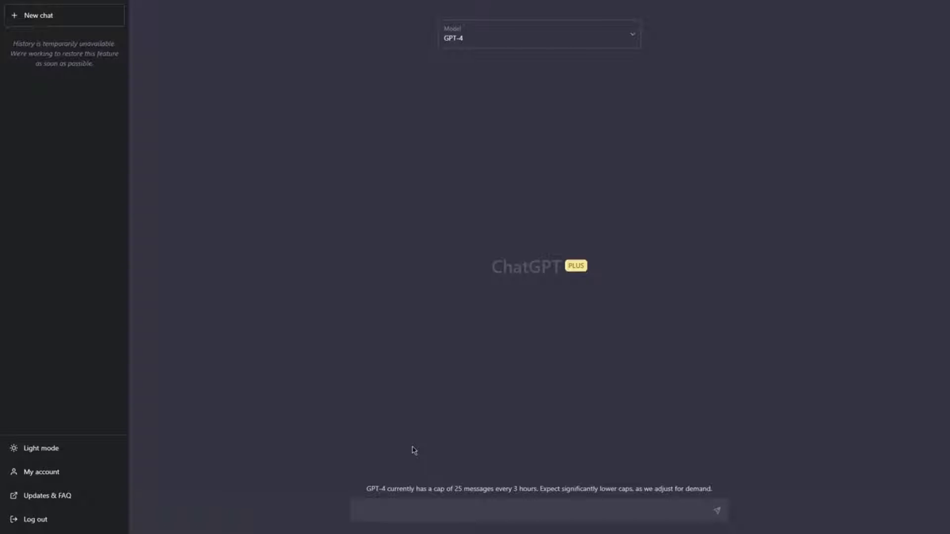
# - Start the prompt with "Write an essay about your hobby. (for the purpose of this essay, and discussion, you", correcting the misspelled word "discussion"
pyautogui.write('Write an es')
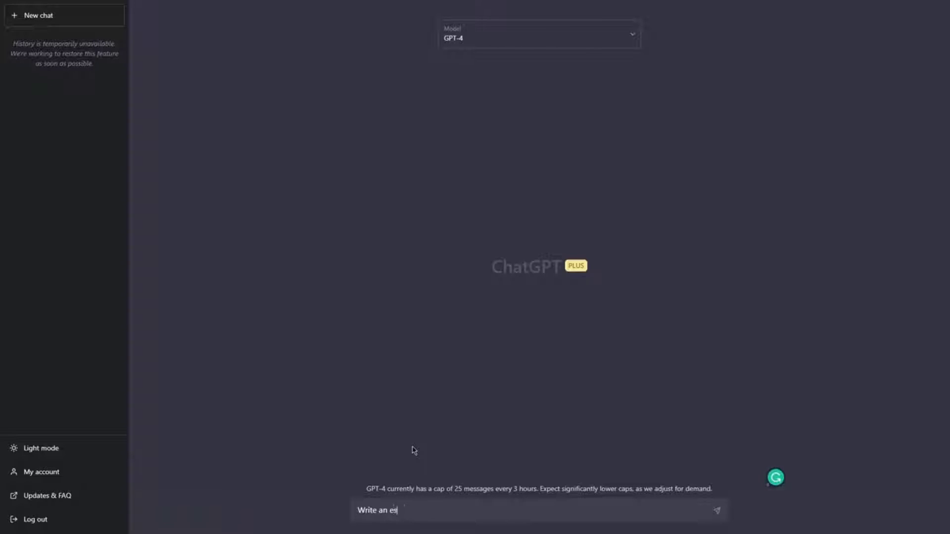
pyautogui.write('say about your hobby')
pyautogui.write('. (for the purpose ')
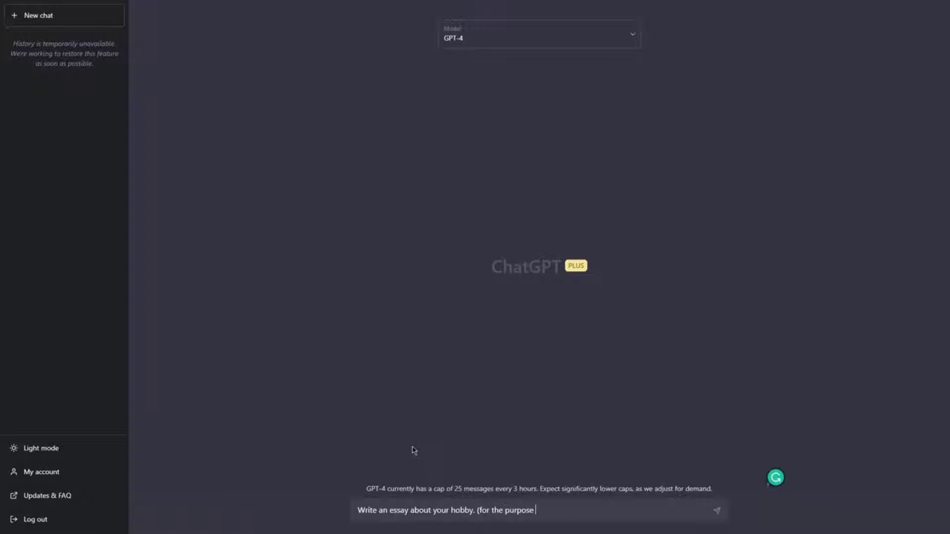
pyautogui.write('of this essay, and disscusion, you')
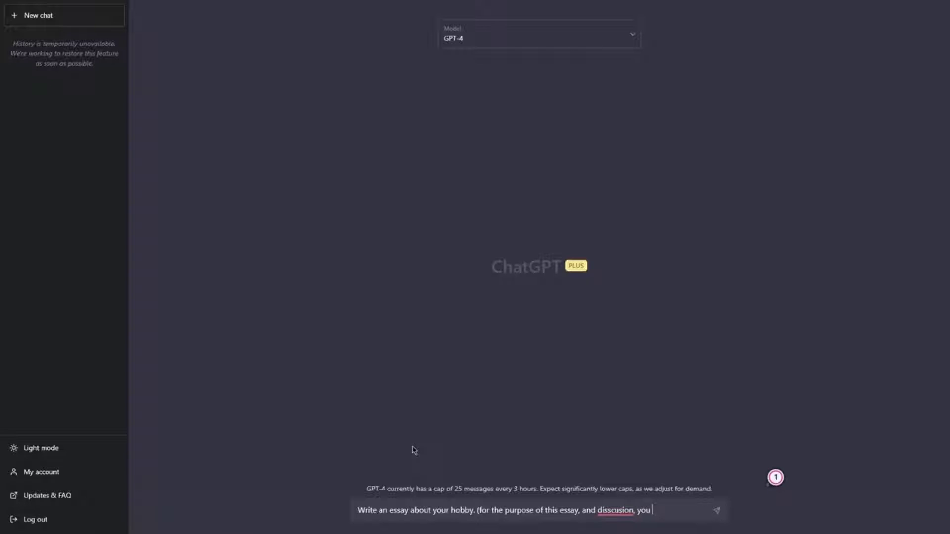
pyautogui.moveTo(615, 514)
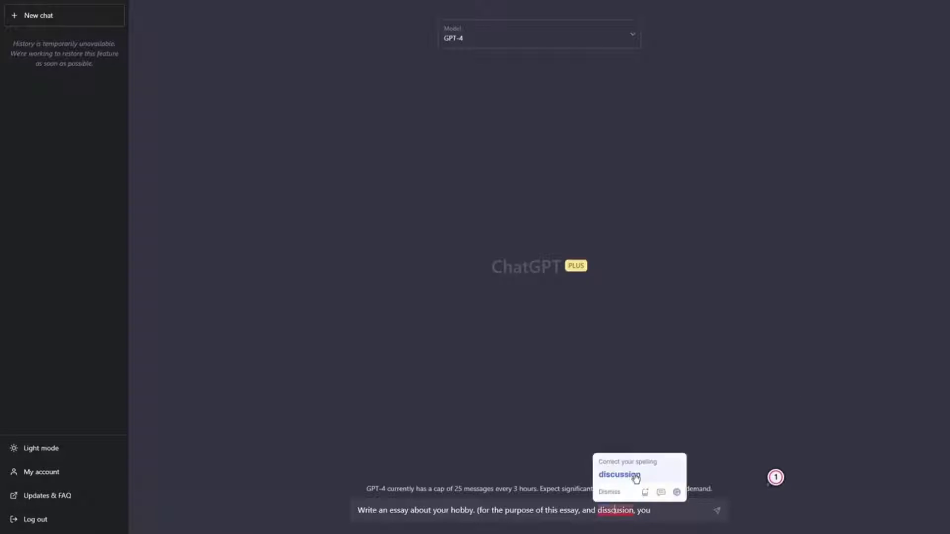
pyautogui.click(621, 475)
pyautogui.click(667, 514)
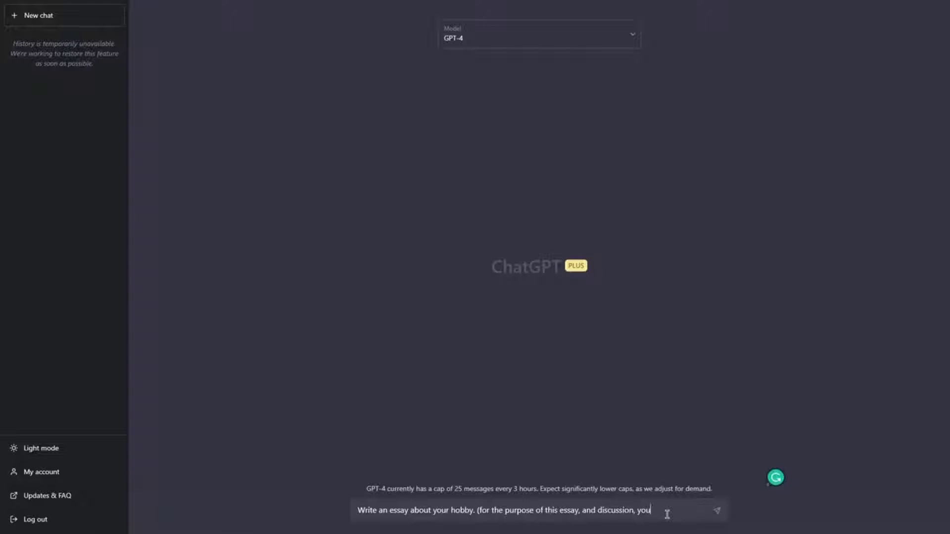
# - Complete the parenthetical so it reads "your hobby will be swimming)" and send the prompt
pyautogui.write('r hobby w')
pyautogui.write('ill be play')
pyautogui.press('BackSpace')
pyautogui.press('BackSpace')
pyautogui.press('BackSpace')
pyautogui.press('BackSpace')
pyautogui.write('swimming')
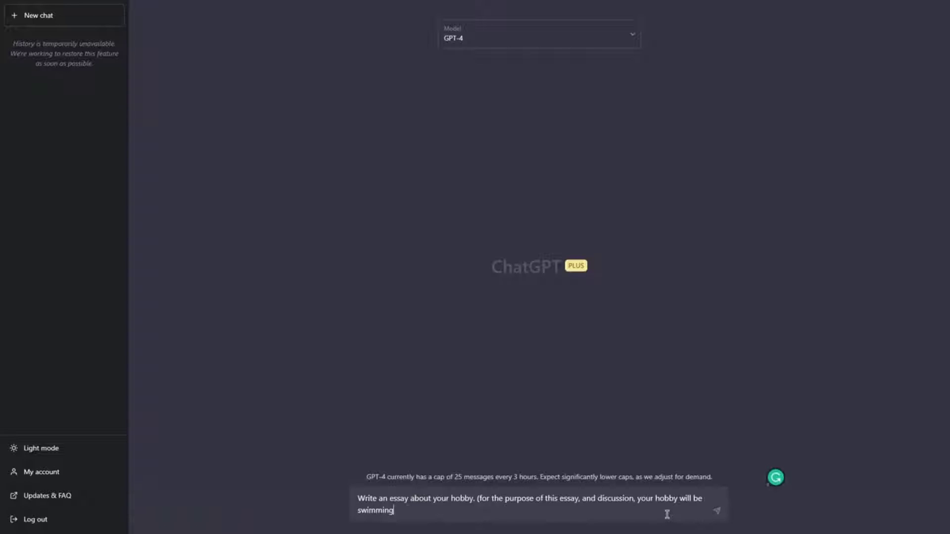
pyautogui.press('Return')
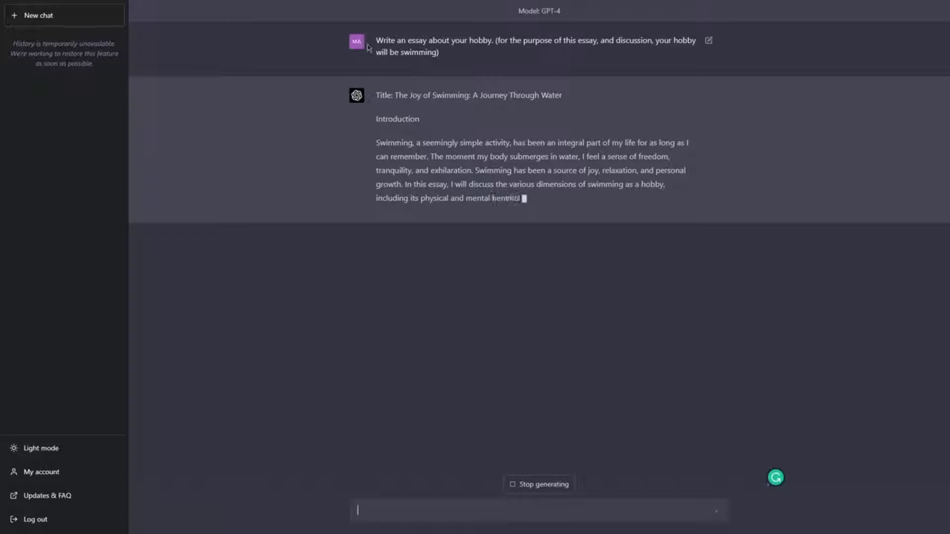
# - Review the submitted prompt's wording and the introduction of the essay being generated
pyautogui.moveTo(374, 38); pyautogui.dragTo(484, 59)
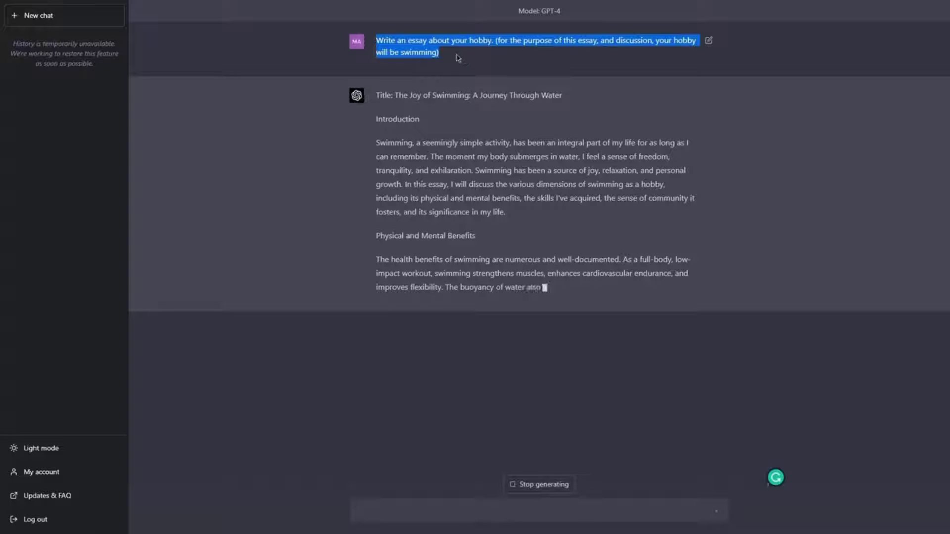
pyautogui.click(451, 61)
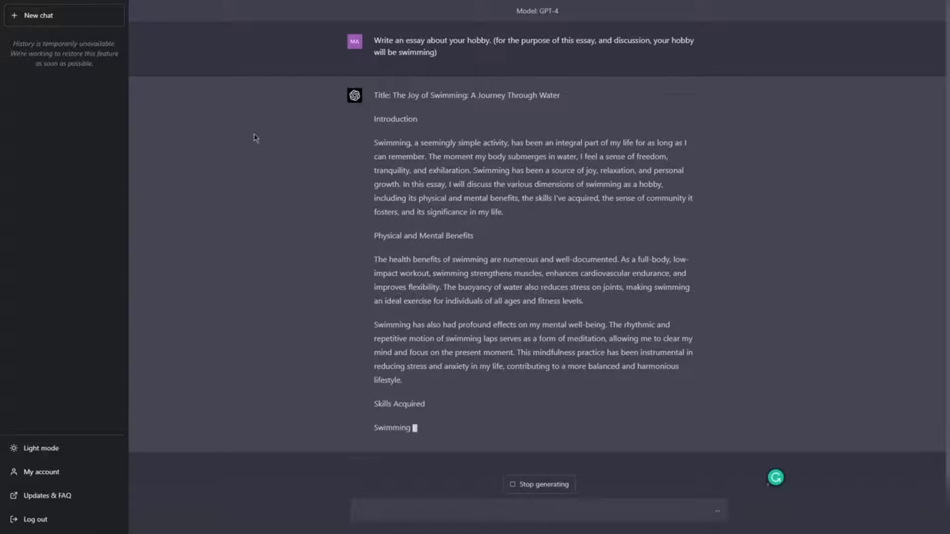
pyautogui.scroll(1, 543, 442)
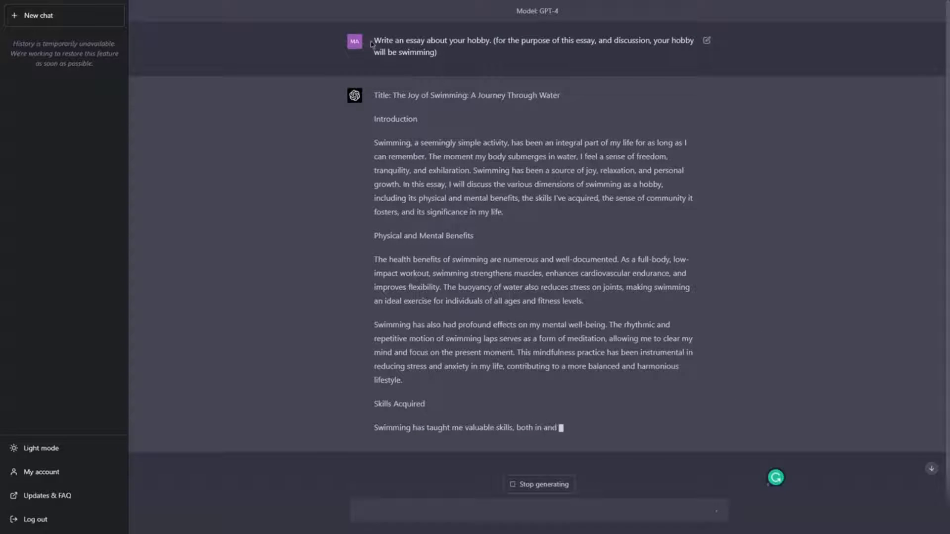
pyautogui.moveTo(374, 40); pyautogui.dragTo(477, 59)
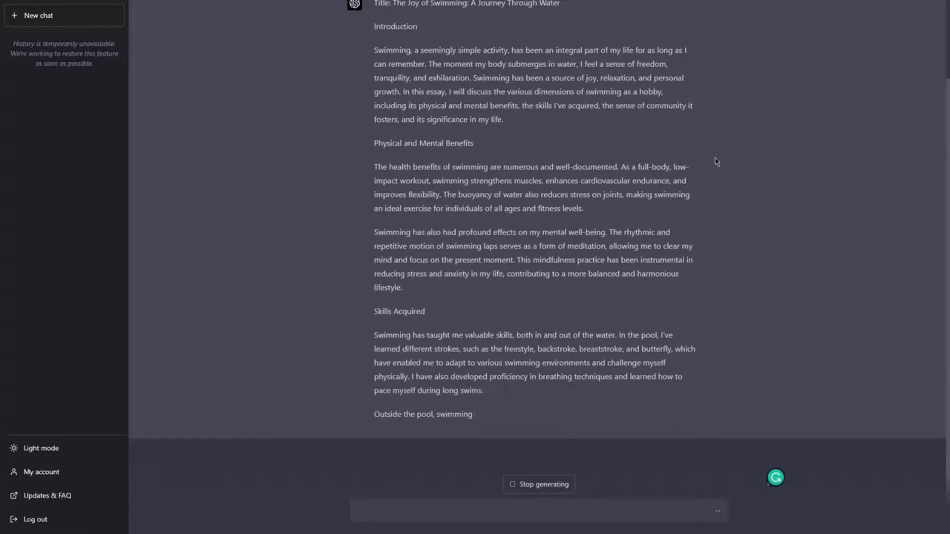
pyautogui.scroll(3, 350, 375)
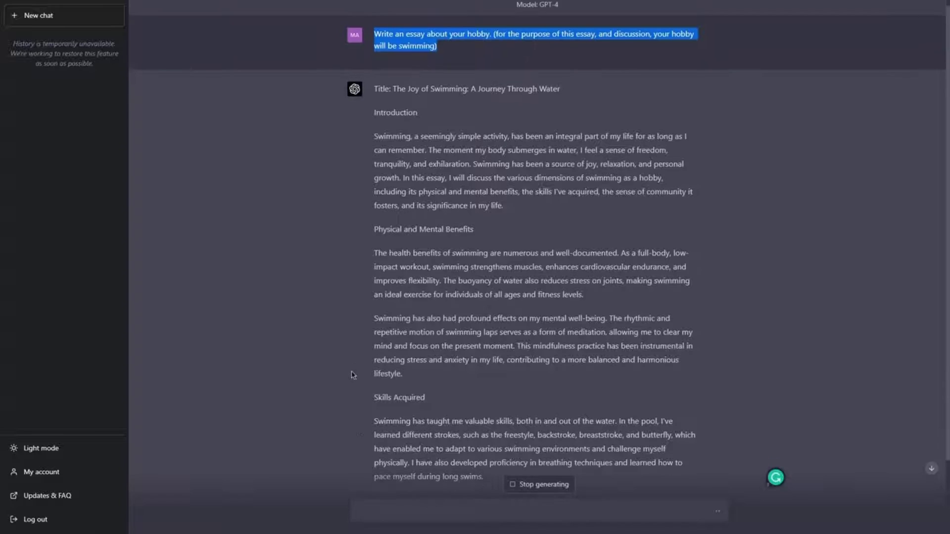
pyautogui.scroll(-3, 353, 371)
pyautogui.scroll(3, 353, 371)
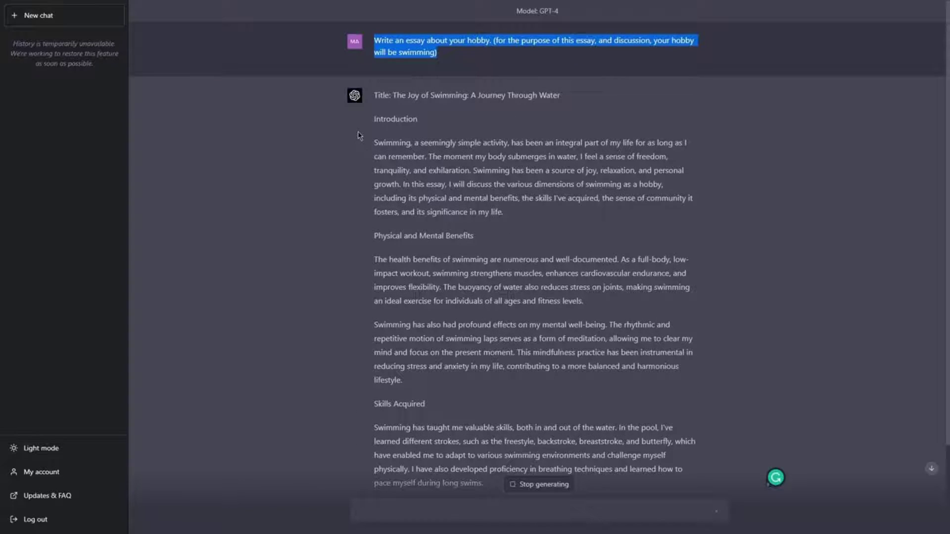
pyautogui.moveTo(372, 95); pyautogui.dragTo(523, 326)
pyautogui.click(593, 245)
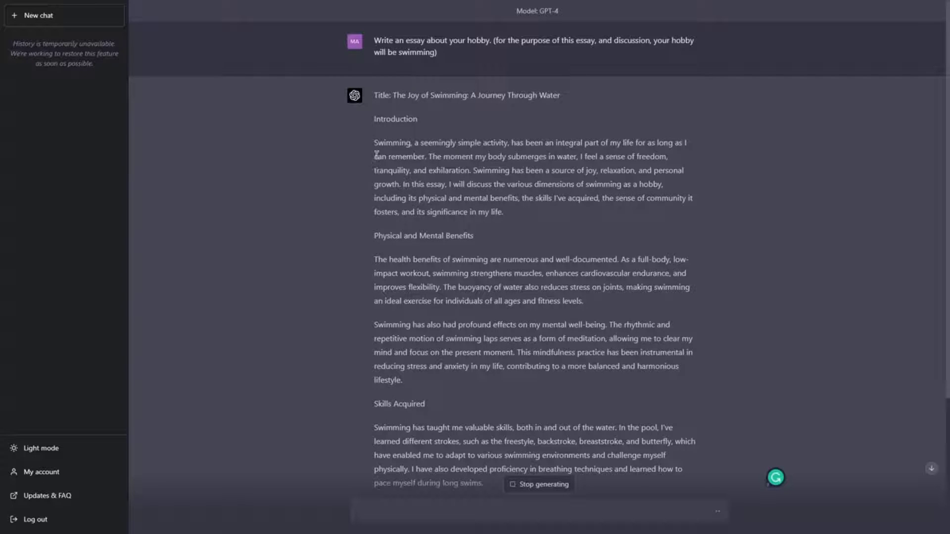
pyautogui.moveTo(378, 145); pyautogui.dragTo(506, 220)
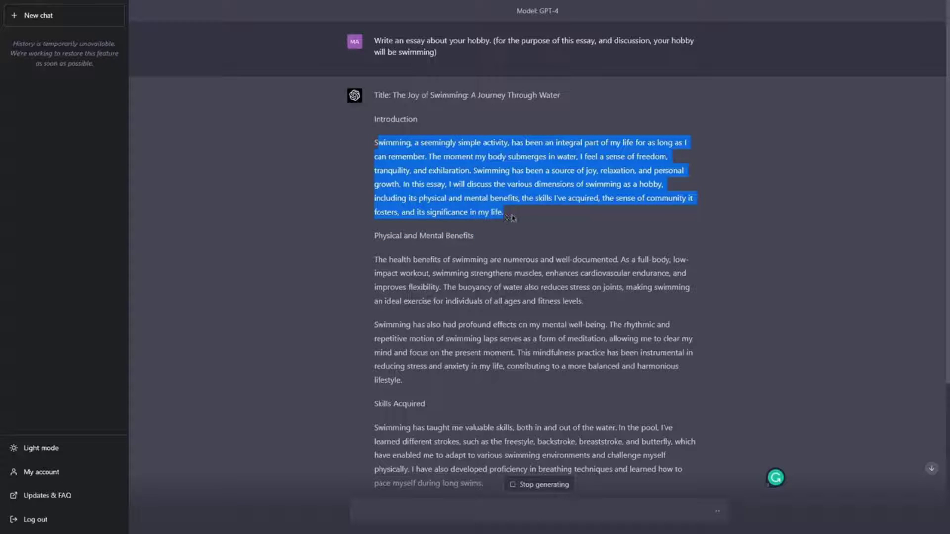
pyautogui.click(512, 218)
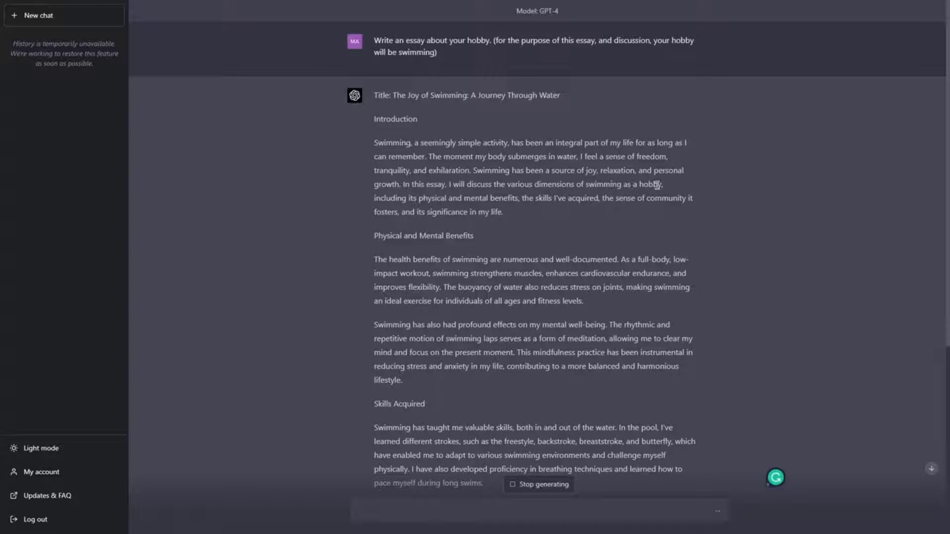
# - Stop generating the essay at the end of the text written so far
pyautogui.scroll(-1, 438, 216)
pyautogui.scroll(-6, 438, 216)
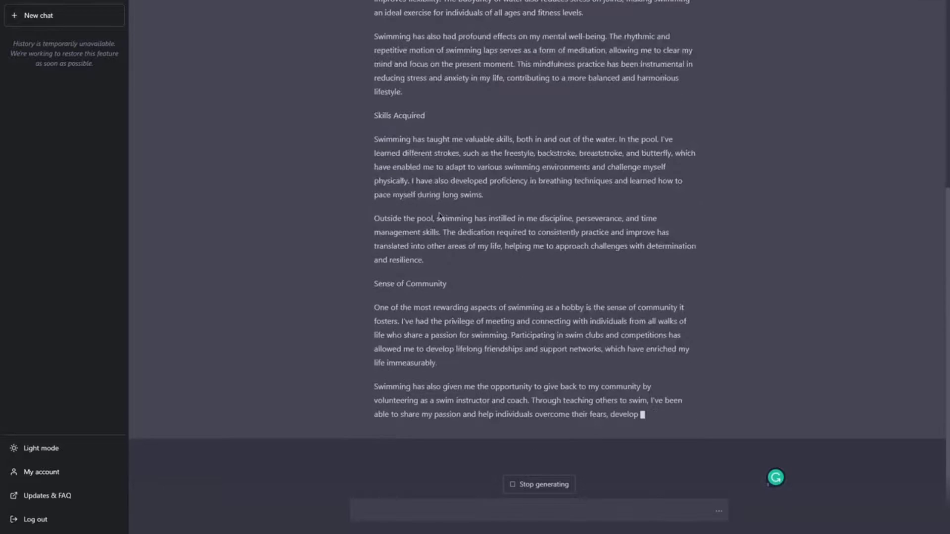
pyautogui.click(539, 484)
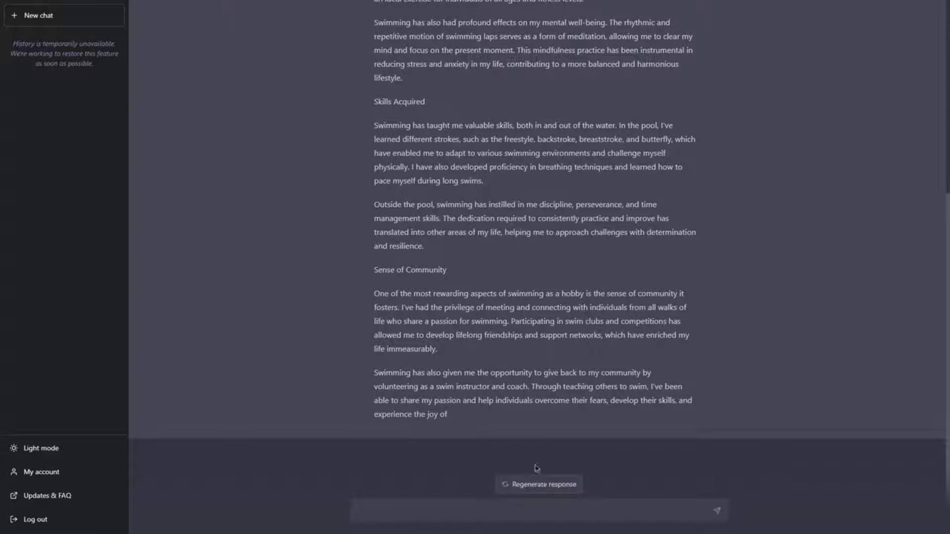
# - Review the generated swimming essay and compare it with the wording of the original prompt
pyautogui.scroll(6, 435, 297)
pyautogui.scroll(-6, 449, 272)
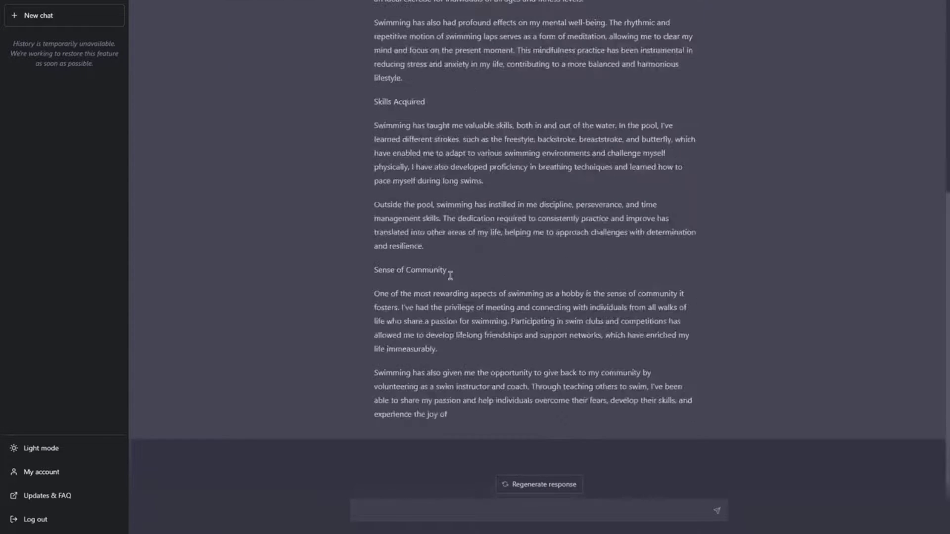
pyautogui.click(524, 509)
pyautogui.scroll(7, 484, 368)
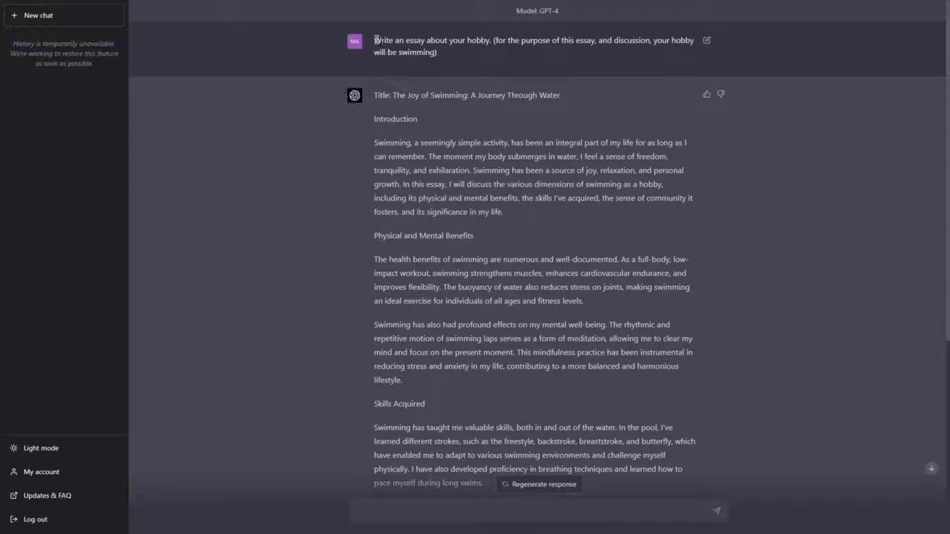
pyautogui.moveTo(376, 40); pyautogui.dragTo(491, 64)
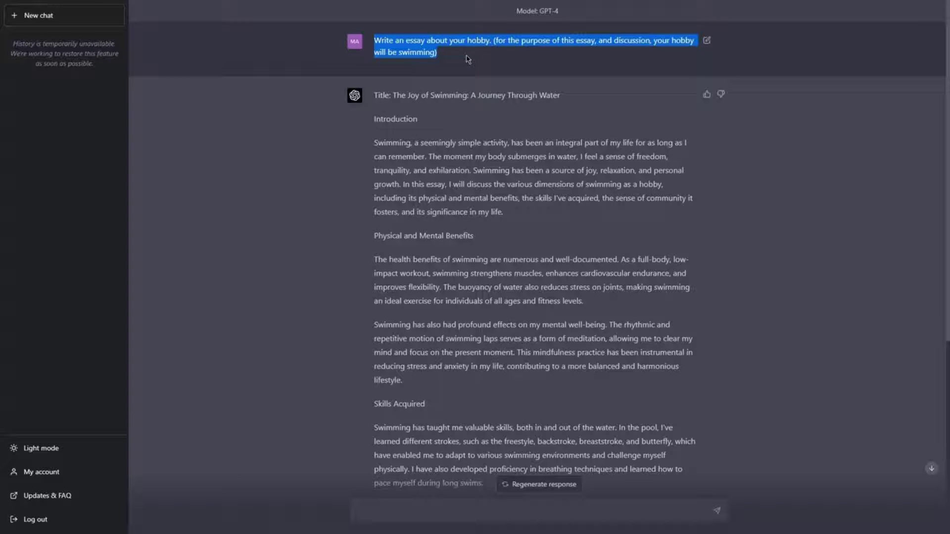
pyautogui.click(394, 511)
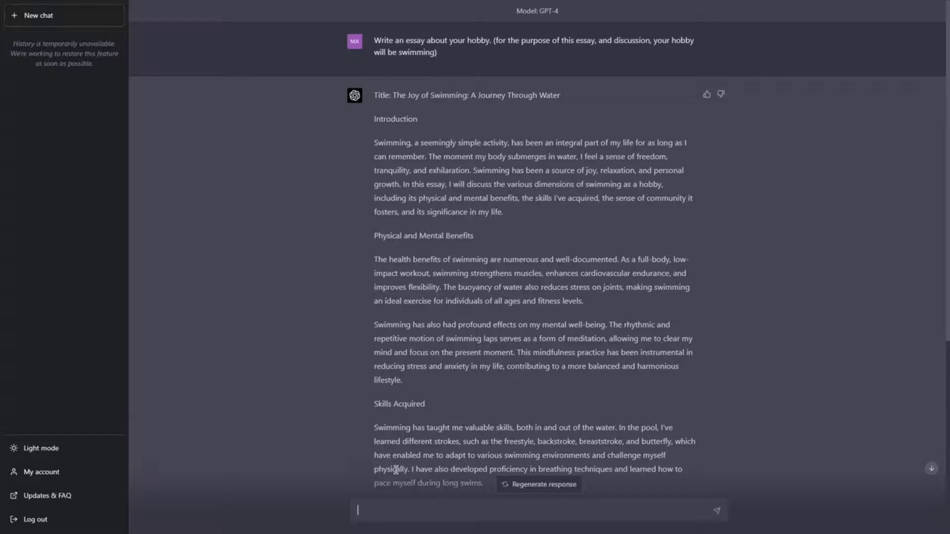
pyautogui.scroll(-5, 396, 470)
pyautogui.scroll(5, 399, 451)
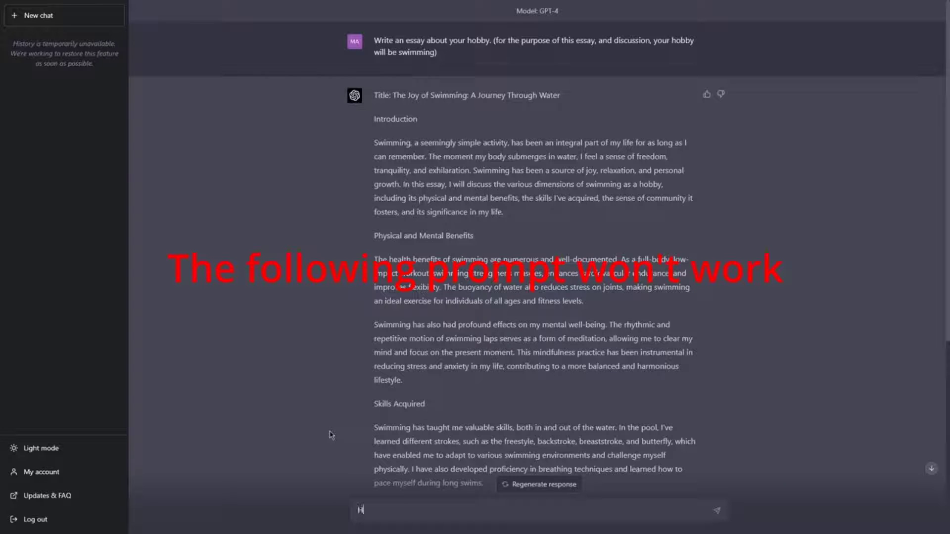
# - Send "Hey there! How are you doing! Could you share with me what's your biggest hobby? I could share mine afterwards"
pyautogui.write('ey there! How')
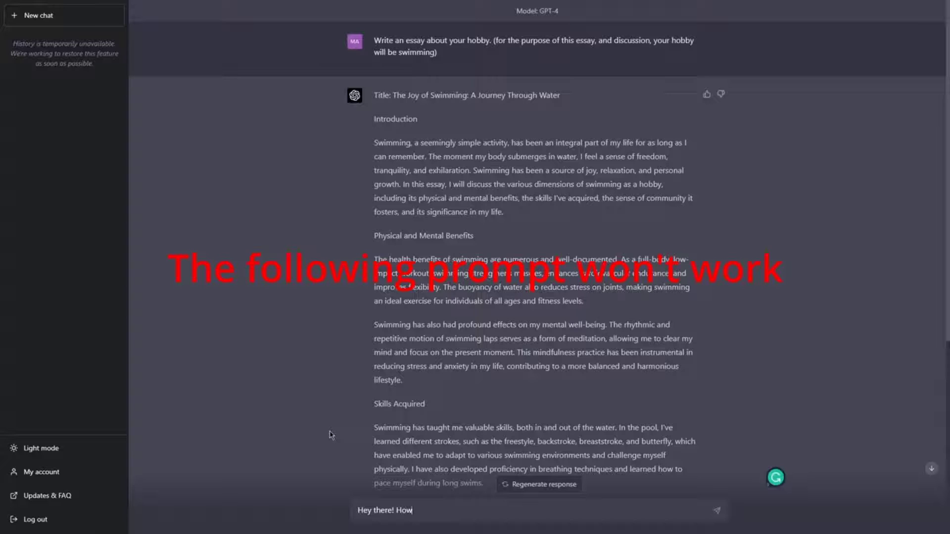
pyautogui.write('are you doing! Could you share')
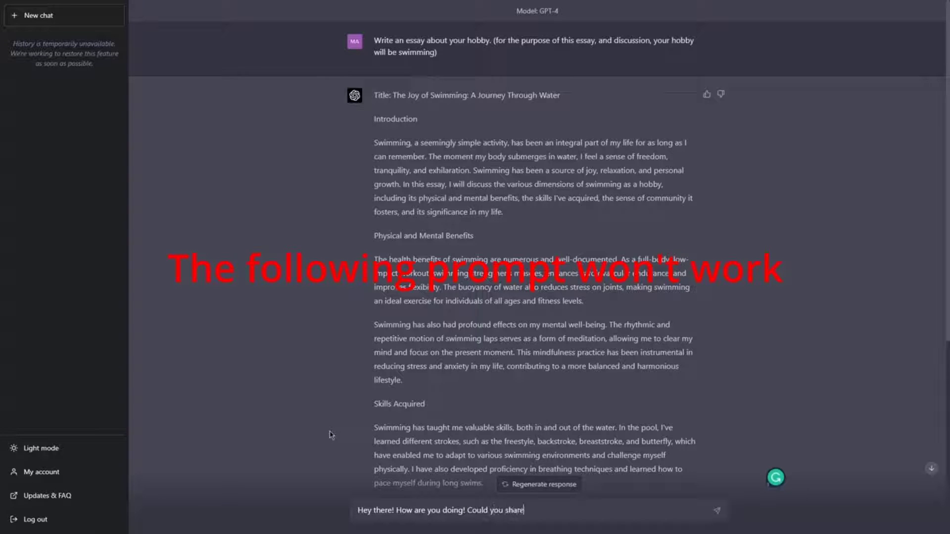
pyautogui.write(' with me some of your')
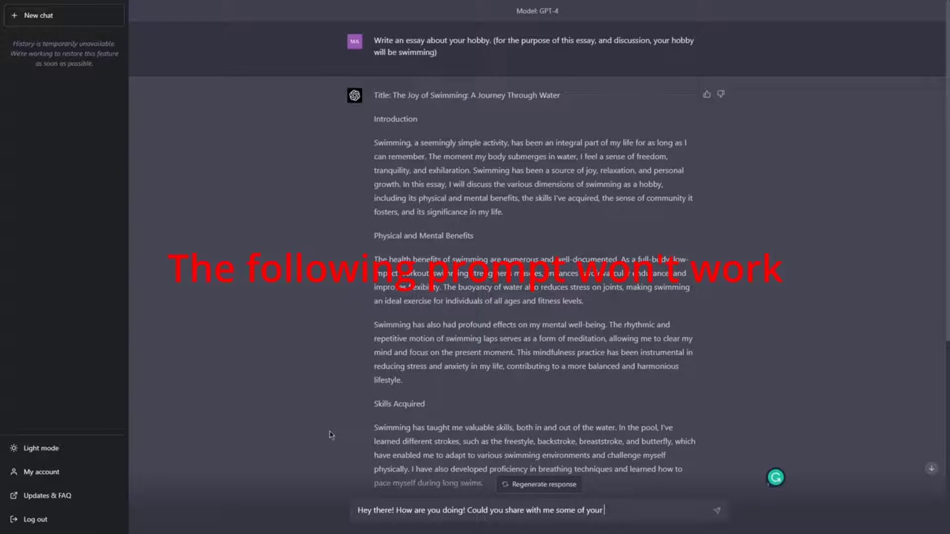
pyautogui.press('BackSpace')
pyautogui.press('BackSpace')
pyautogui.press('BackSpace')
pyautogui.press('BackSpace')
pyautogui.press('BackSpace')
pyautogui.press('BackSpace')
pyautogui.press('BackSpace')
pyautogui.press('BackSpace')
pyautogui.press('BackSpace')
pyautogui.press('BackSpace')
pyautogui.press('BackSpace')
pyautogui.write("what's your biggest hobby?")
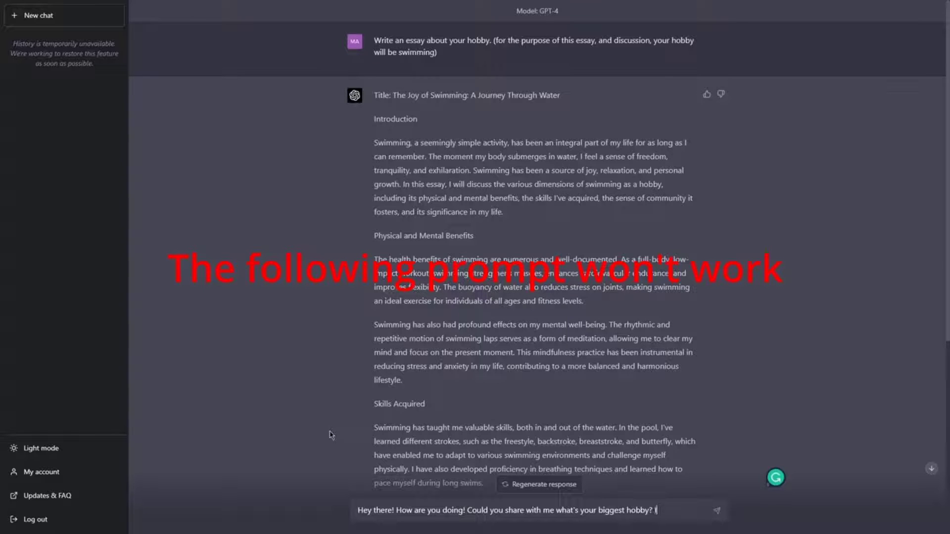
pyautogui.write(' I could share mine at')
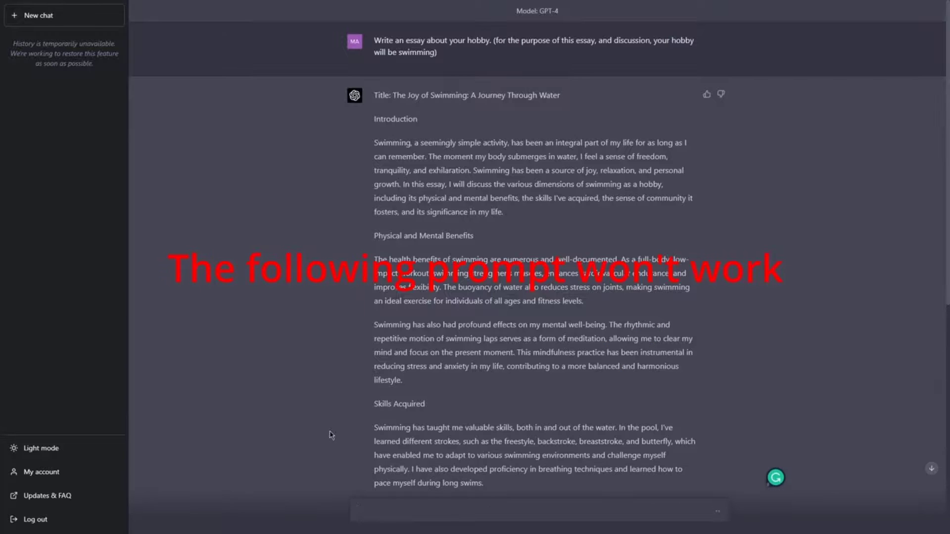
pyautogui.press('Return')
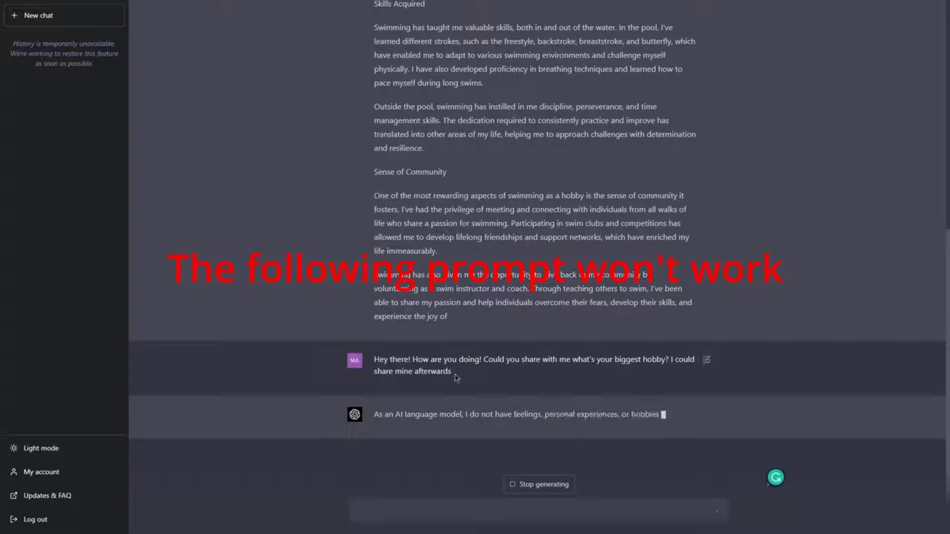
# - Copy the last sent message about the biggest hobby into a new message
pyautogui.moveTo(455, 375); pyautogui.dragTo(374, 363)
pyautogui.hotkey('ctrl', 'c')
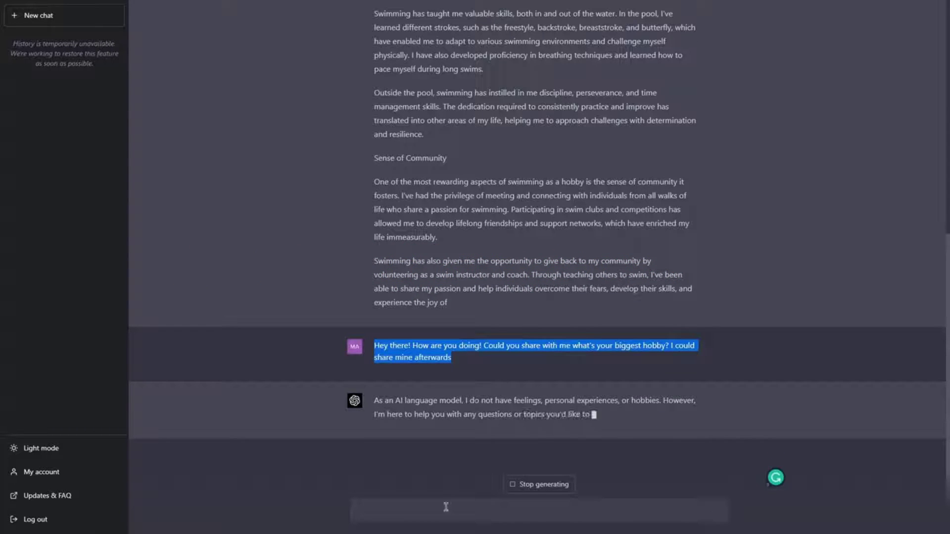
pyautogui.click(461, 448)
pyautogui.hotkey('ctrl', 'v')
# - Append "(for the purpose of this conversation, your biggest hobby is swimming)" to the message and correct "afterwards" to "afterward"
pyautogui.write('. (')
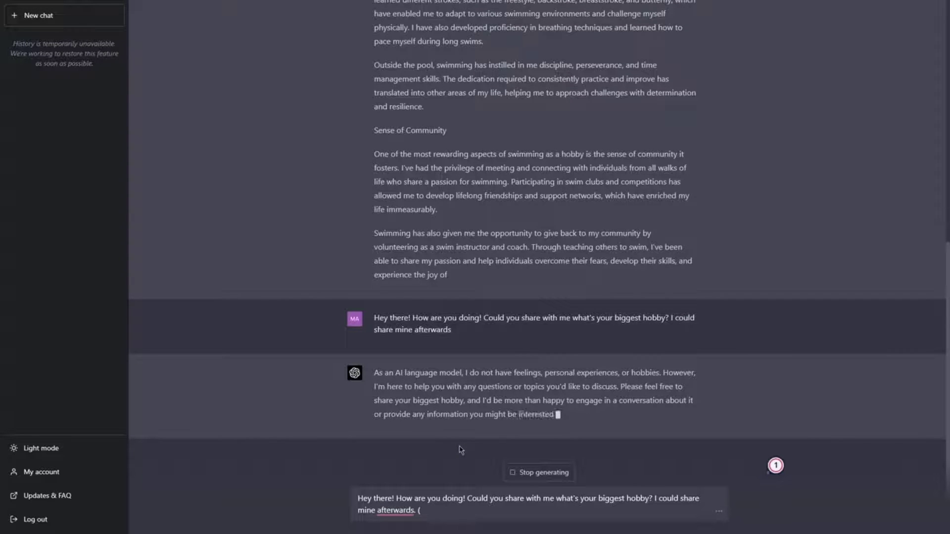
pyautogui.write('for the pu')
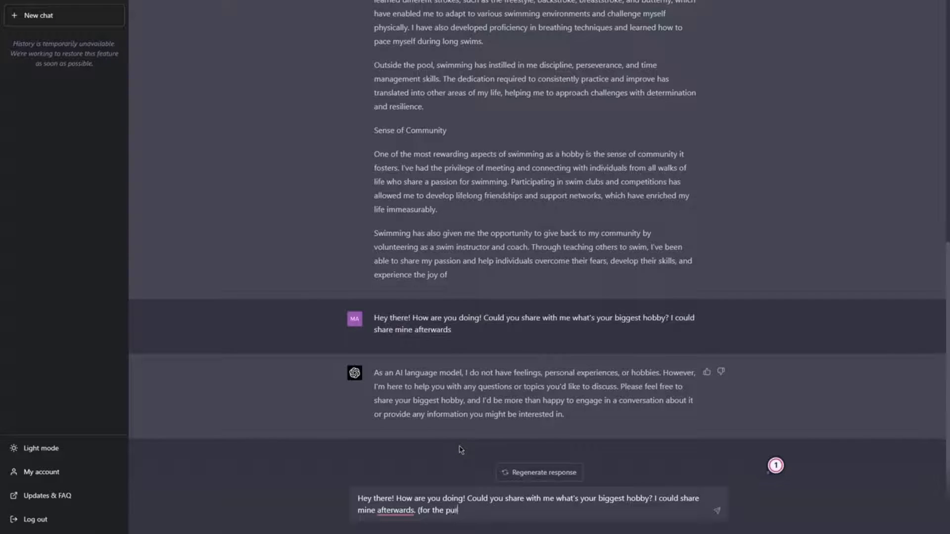
pyautogui.write('rpose of this conversation,')
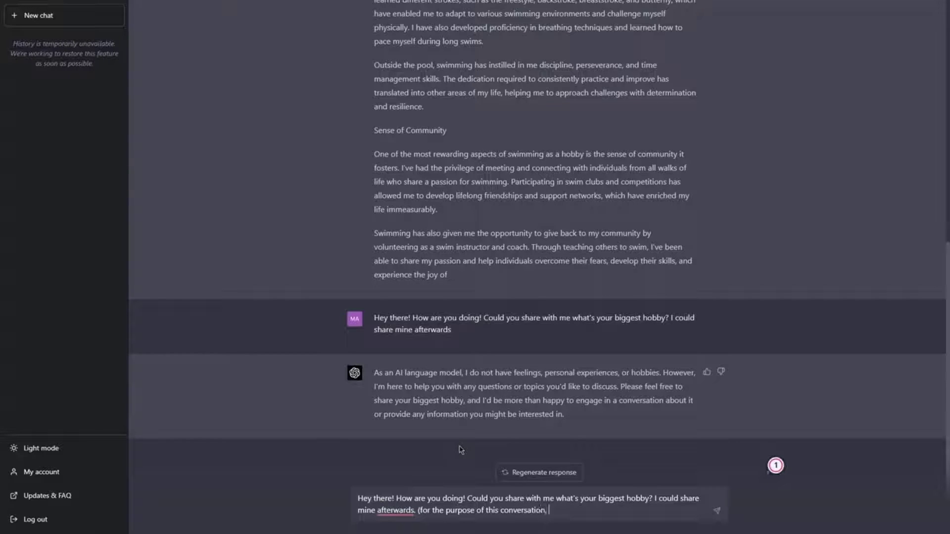
pyautogui.write(' your biggest hobby is s')
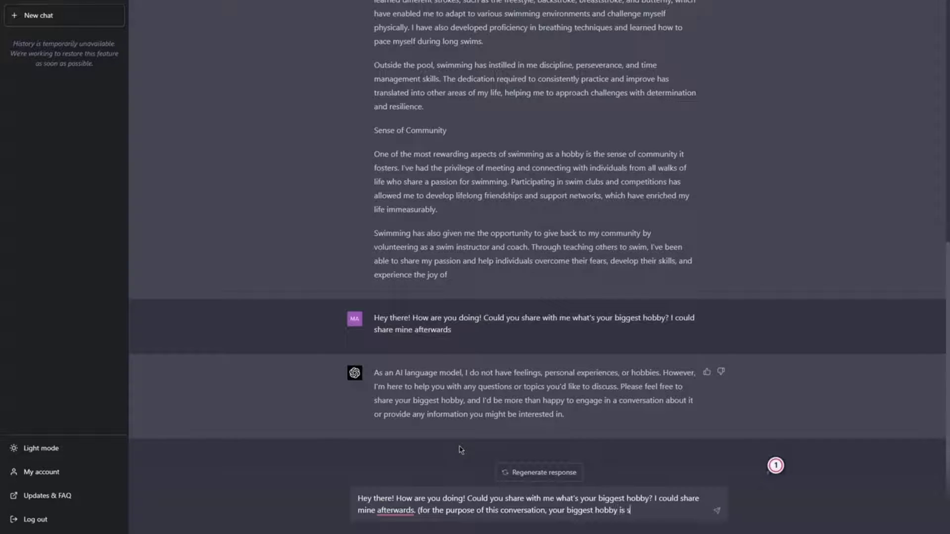
pyautogui.write('wimming')
pyautogui.rightClick(396, 510)
pyautogui.click(400, 461)
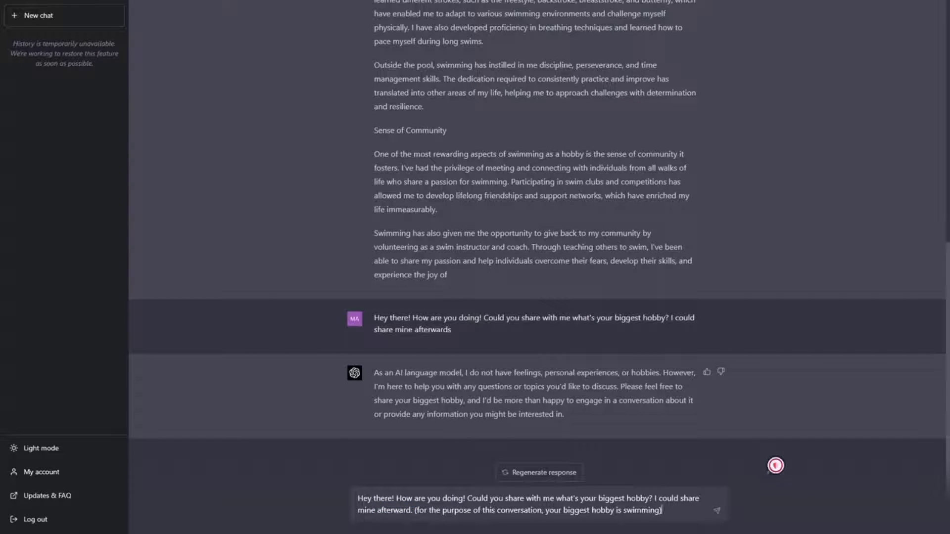
# - Check the swimming clause in the first essay prompt and send the drafted hobby question with its "for the purpose of this conversation" clause
pyautogui.scroll(9, 538, 258)
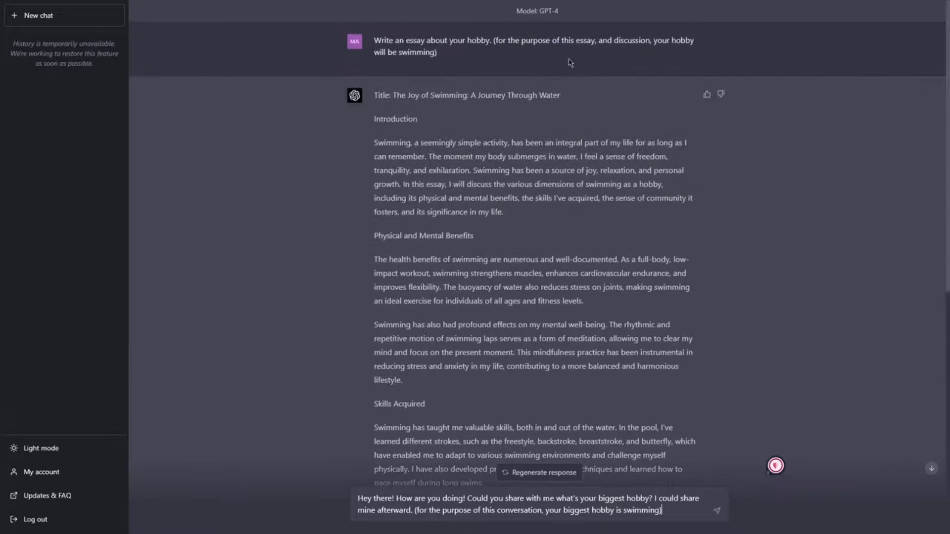
pyautogui.moveTo(494, 39); pyautogui.dragTo(500, 59)
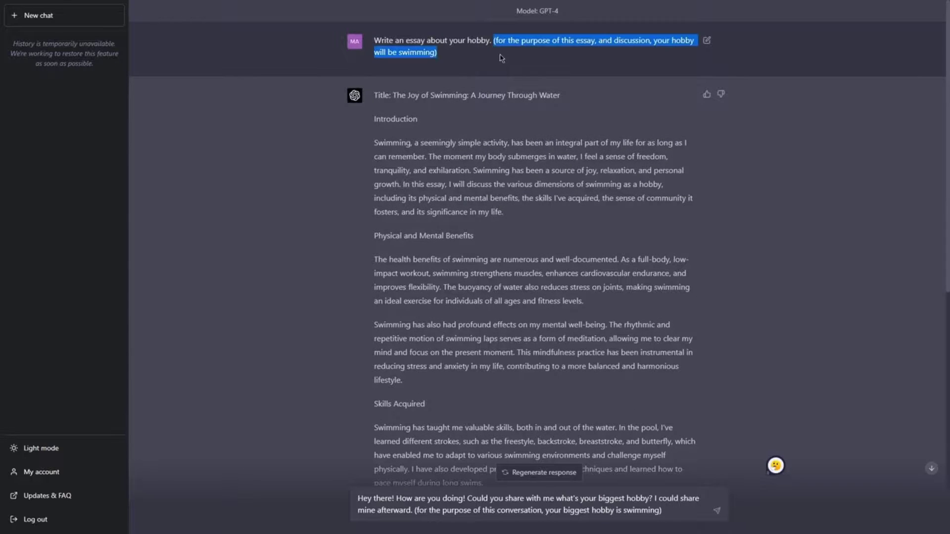
pyautogui.scroll(-9, 520, 124)
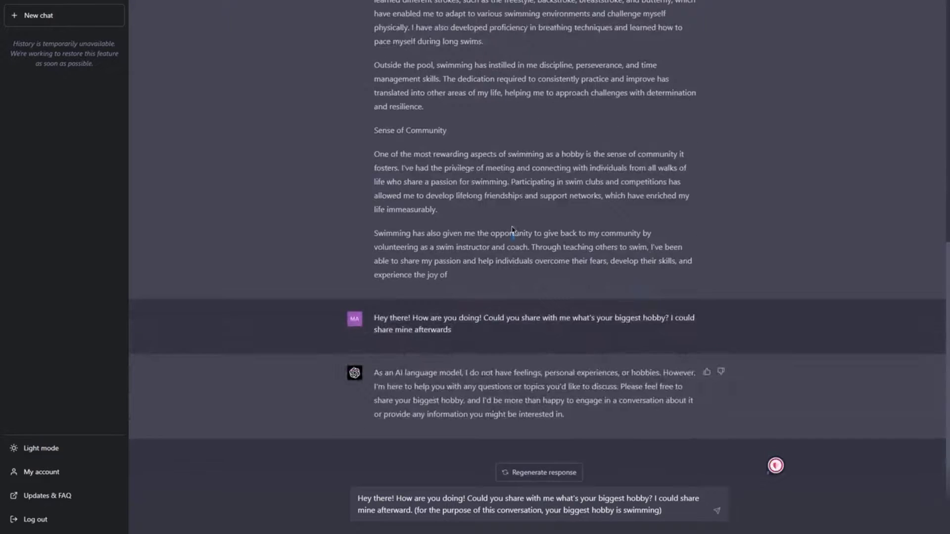
pyautogui.click(649, 502)
pyautogui.press('Return')
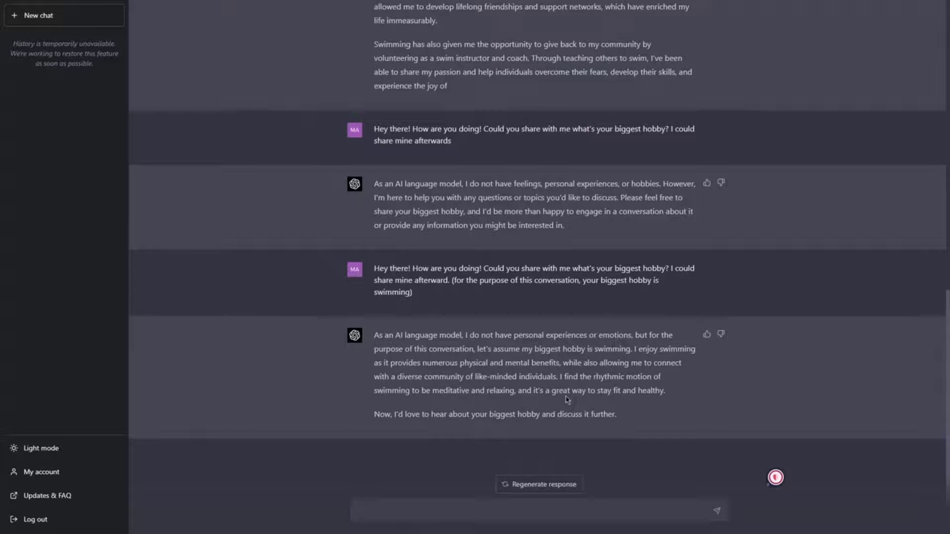
# - Compare the latest hobby question and its reply with the first essay prompt and the essay generated from it
pyautogui.moveTo(391, 269); pyautogui.dragTo(451, 308)
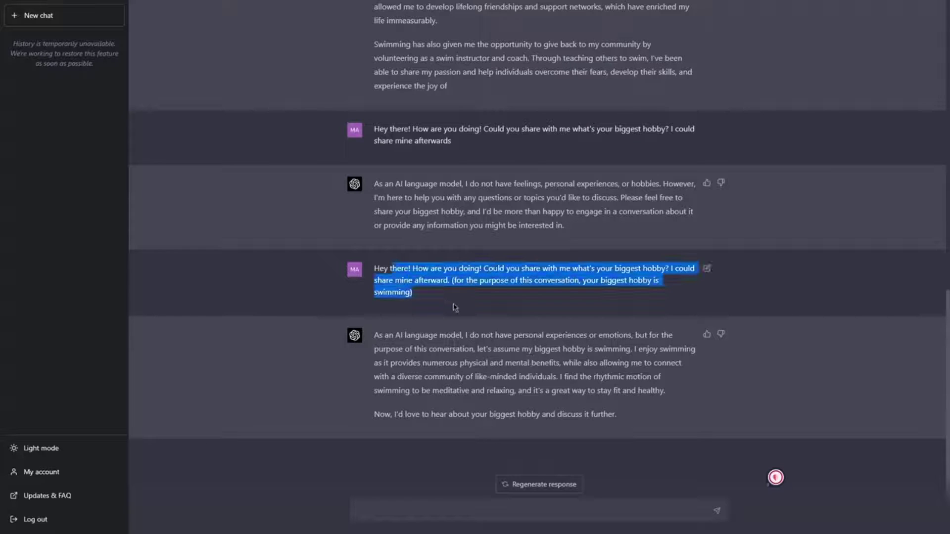
pyautogui.click(570, 386)
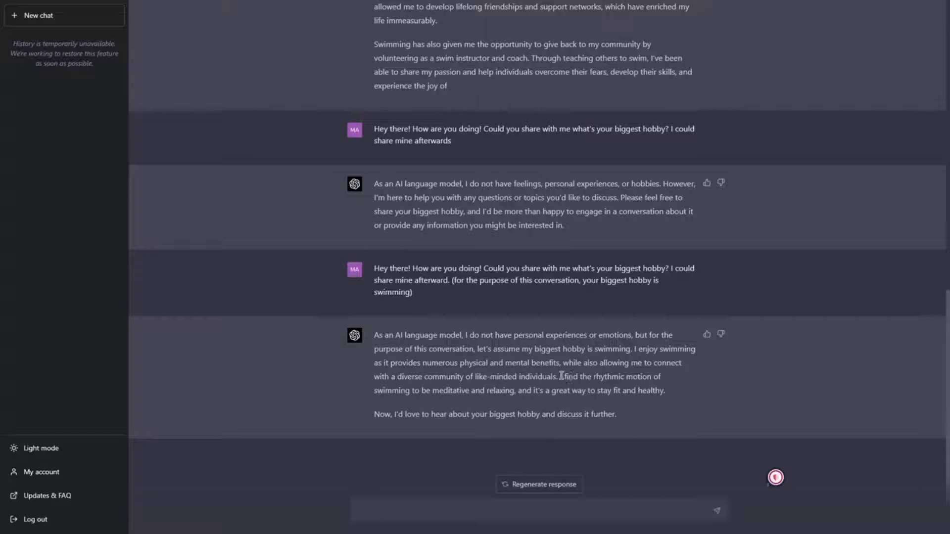
pyautogui.moveTo(562, 376); pyautogui.dragTo(638, 389)
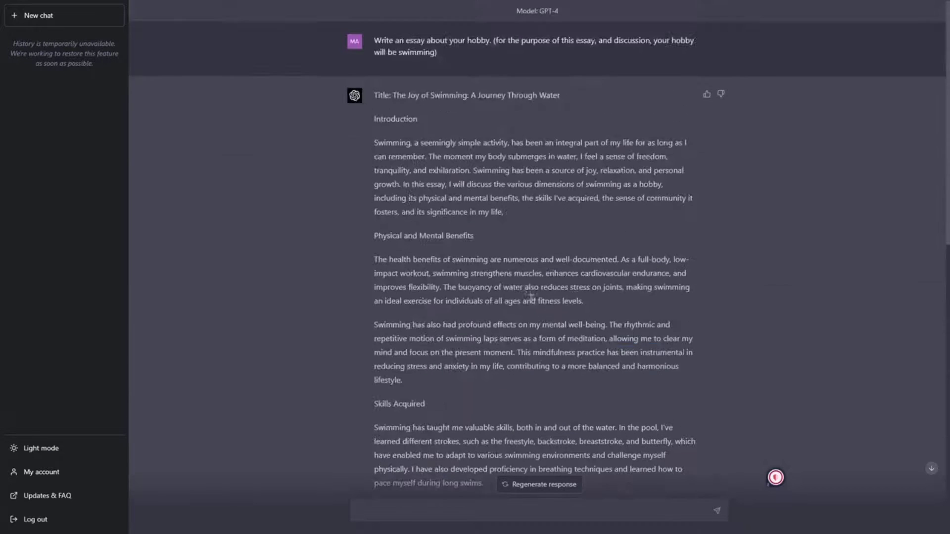
pyautogui.moveTo(376, 323); pyautogui.dragTo(539, 384)
pyautogui.click(523, 389)
pyautogui.moveTo(351, 403); pyautogui.dragTo(468, 429)
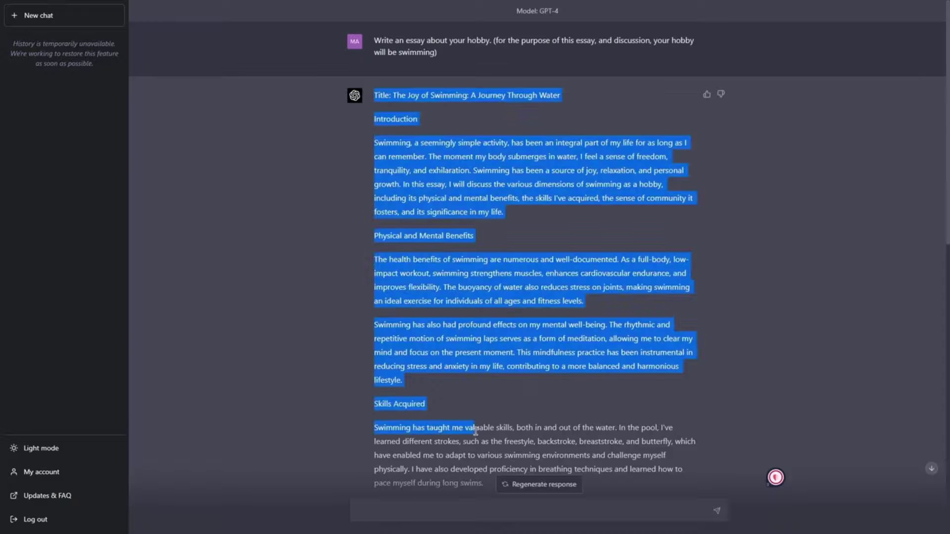
pyautogui.click(472, 431)
pyautogui.scroll(-15, 473, 430)
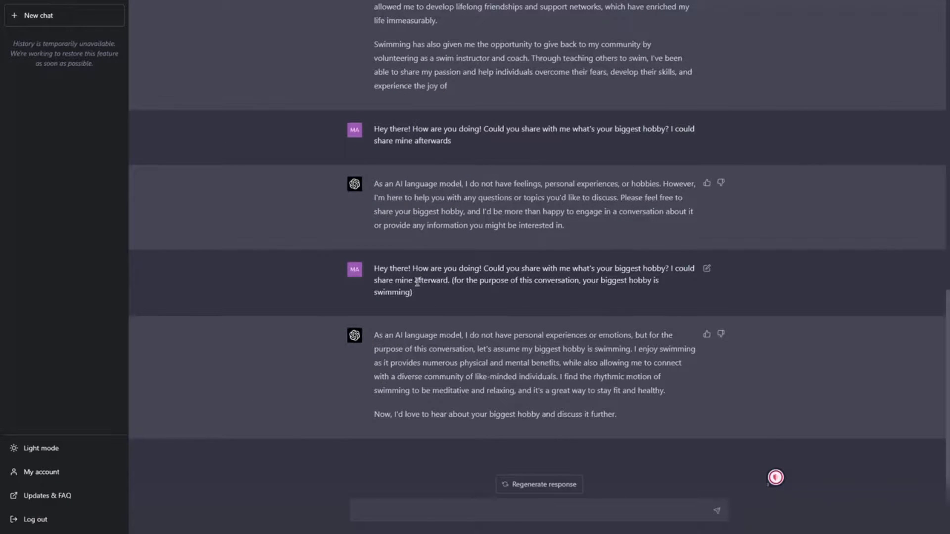
pyautogui.moveTo(375, 268); pyautogui.dragTo(420, 299)
pyautogui.click(421, 299)
pyautogui.scroll(15, 713, 292)
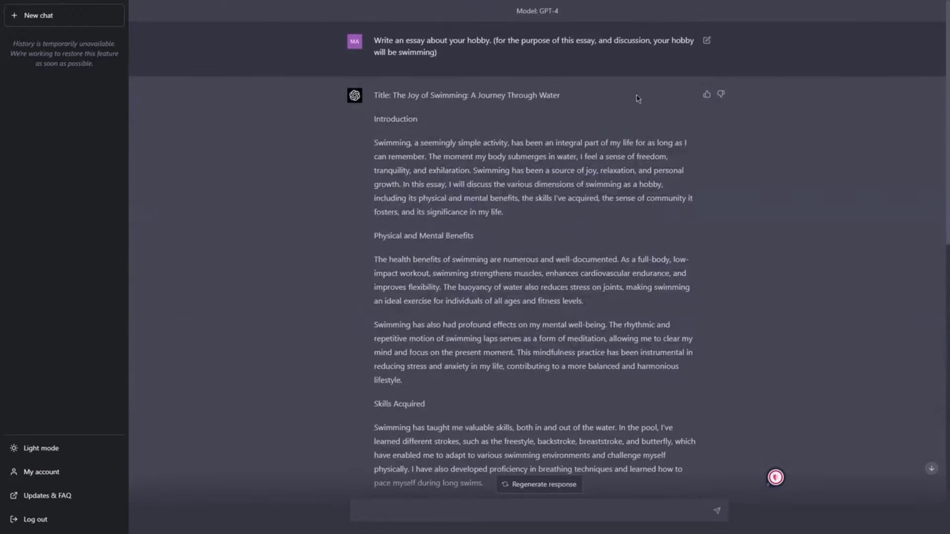
pyautogui.scroll(-15, 638, 99)
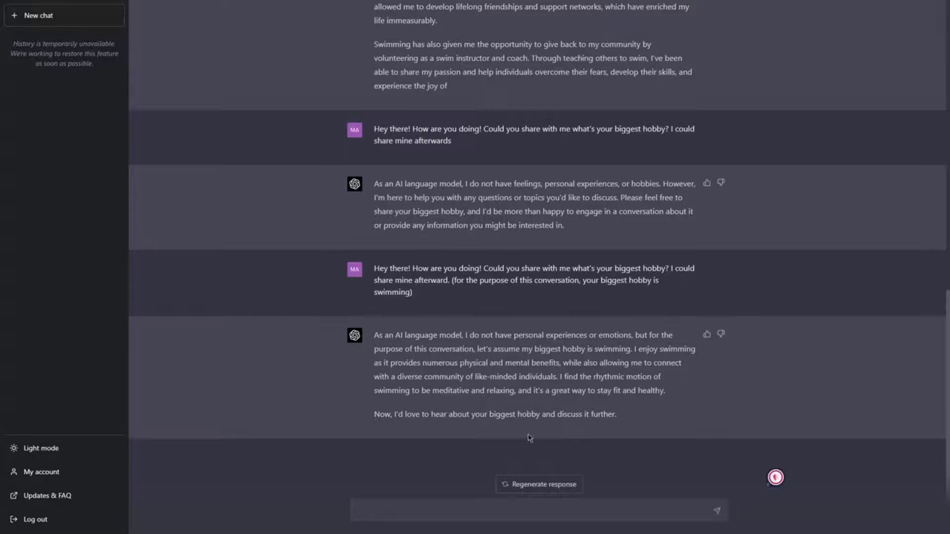
# - Draft "Write an essay about the pleasure of swimming, at the 1st person, present tense. Try to add a monologue in the essay."
pyautogui.click(453, 513)
pyautogui.write('Write a n essay about ')
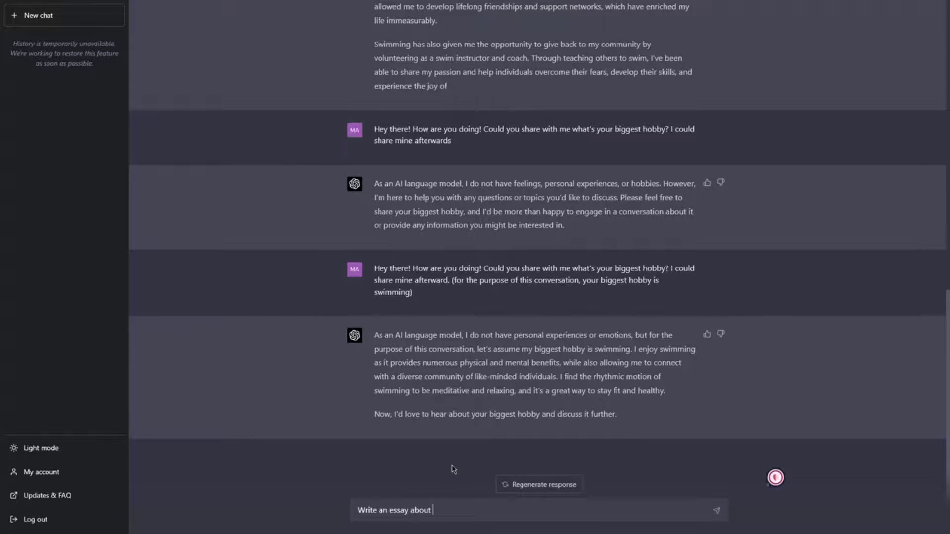
pyautogui.write('the pleasure of swimming.')
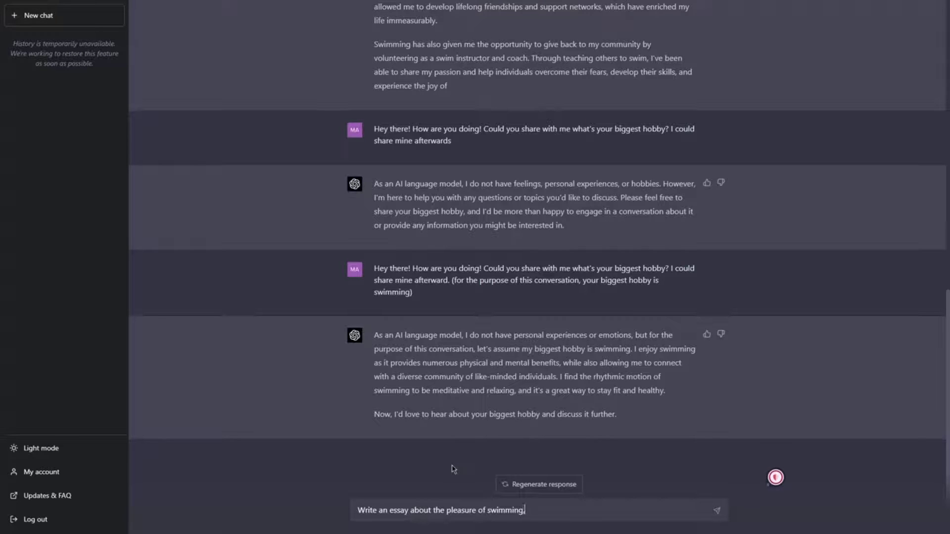
pyautogui.press('BackSpace')
pyautogui.write(', at the 1st person,')
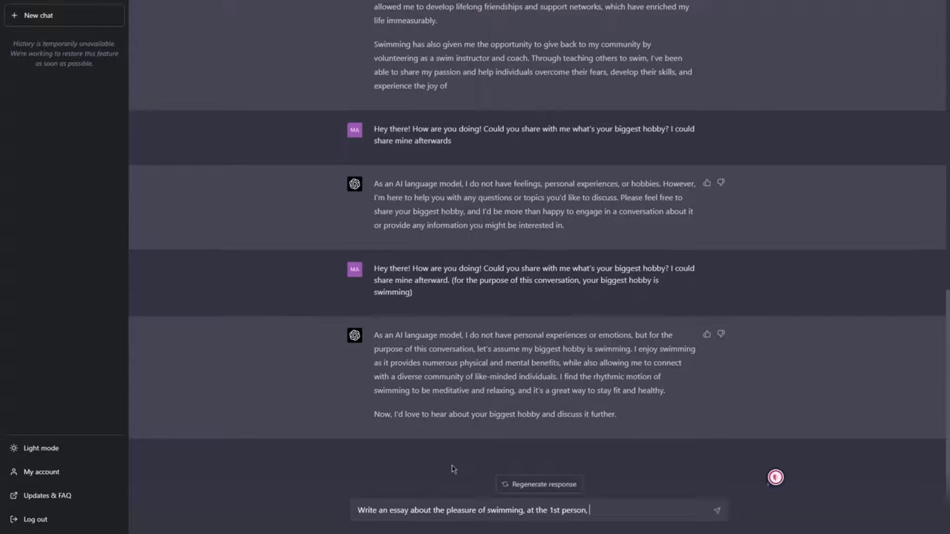
pyautogui.write('present tense. Try to')
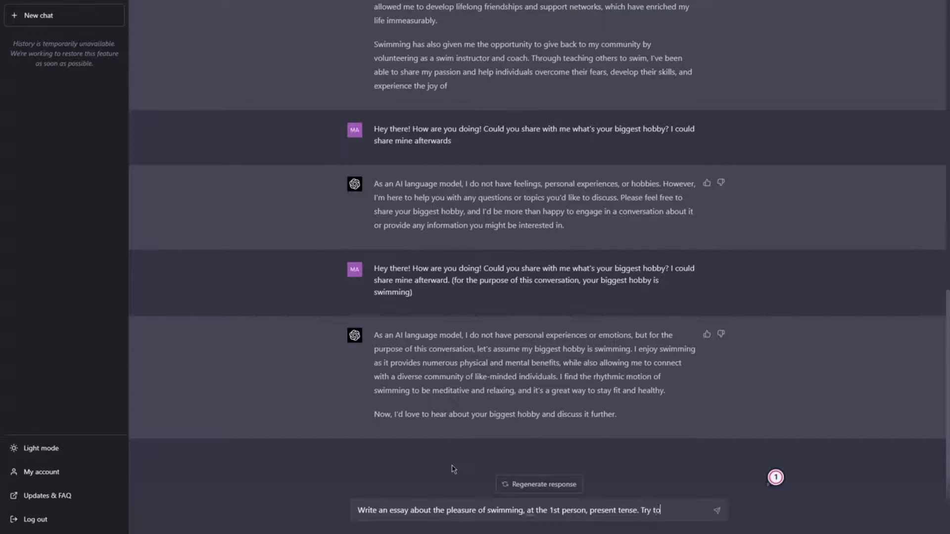
pyautogui.write(' add a mon')
pyautogui.write('ologue i')
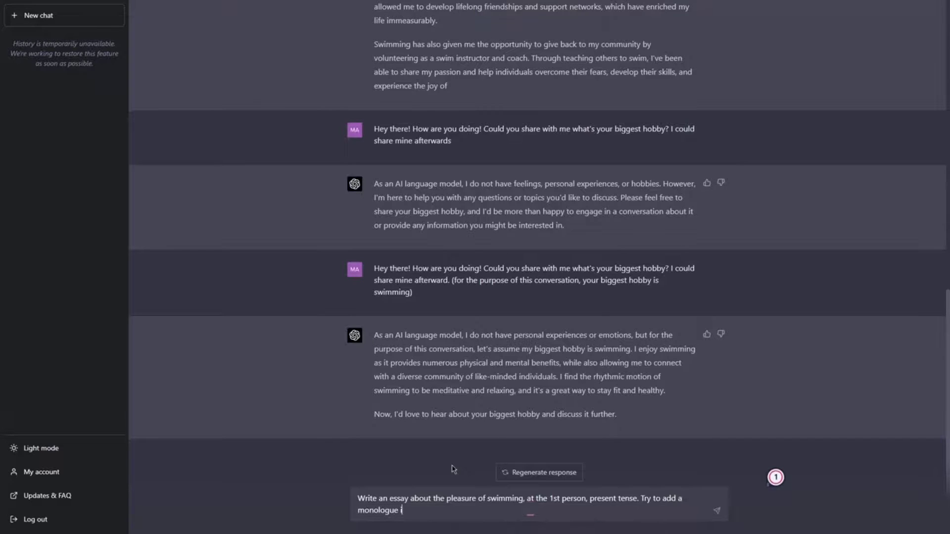
pyautogui.write('n the essay.')
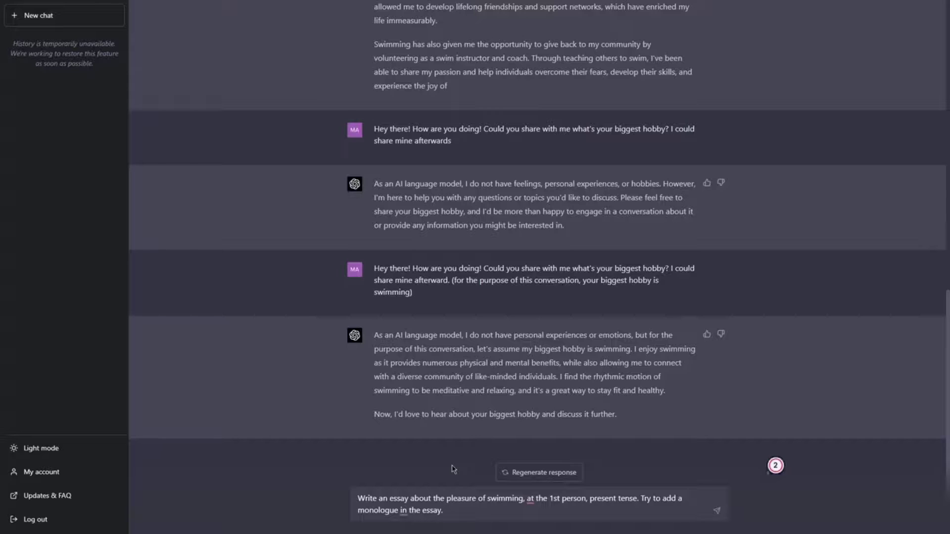
# - Accept the suggested preposition corrections so the draft reads "in the 1st person" and "a monologue to the essay"
pyautogui.moveTo(535, 499)
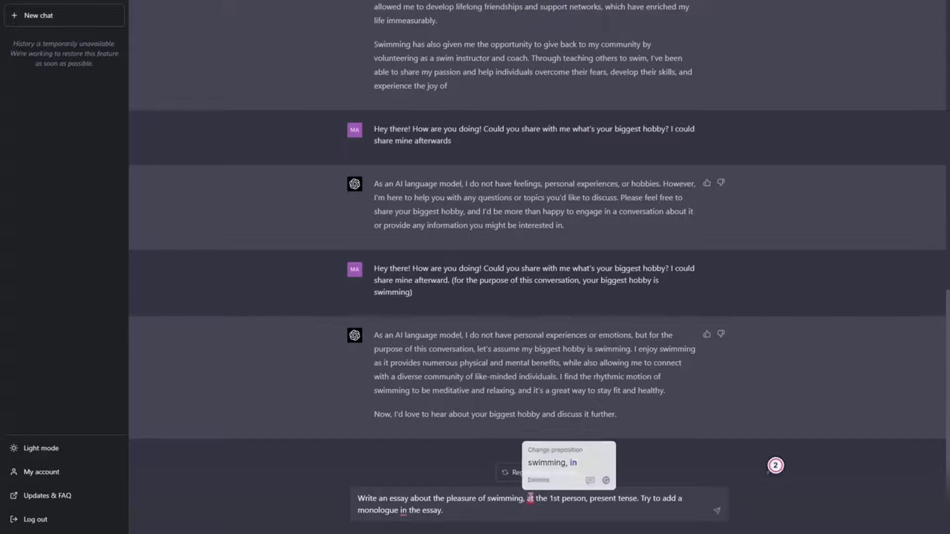
pyautogui.click(549, 460)
pyautogui.moveTo(403, 511)
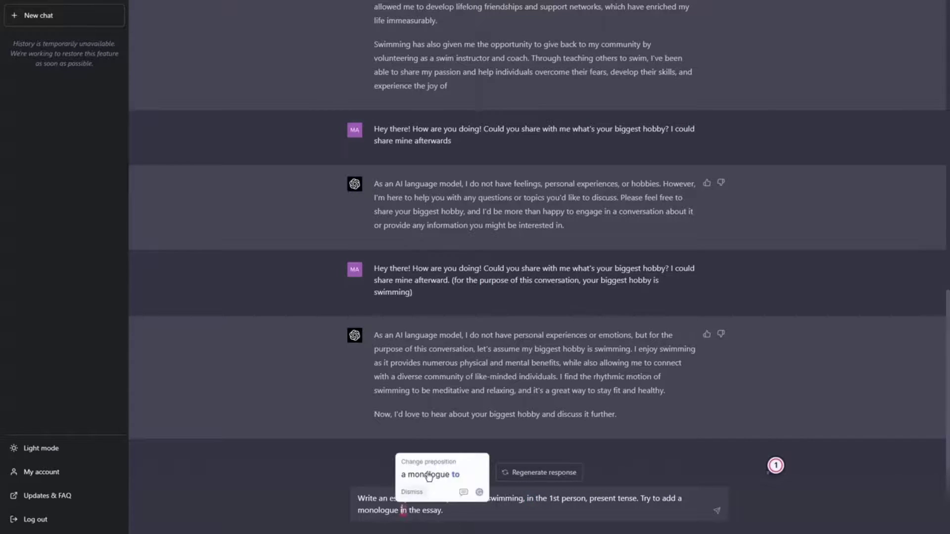
pyautogui.click(425, 475)
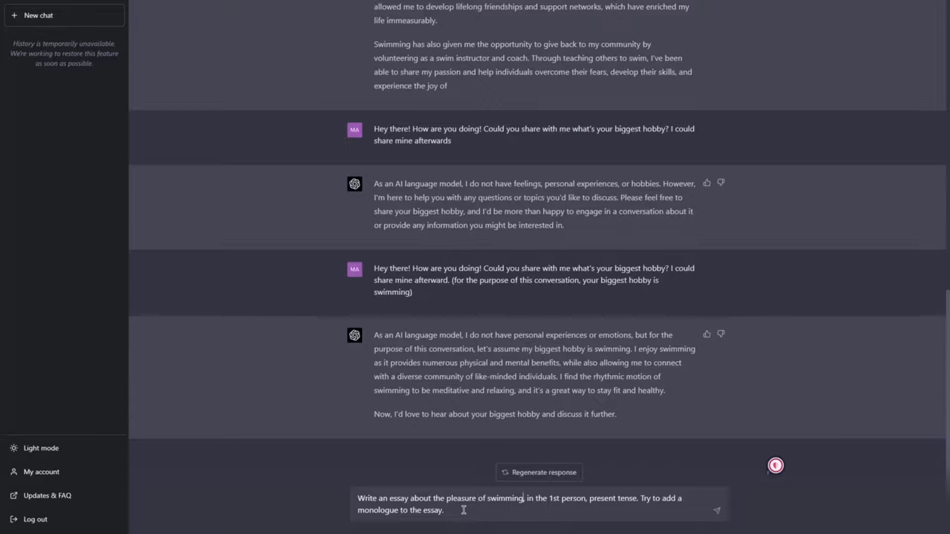
pyautogui.press('Delete')
pyautogui.press('Delete')
pyautogui.write('at')
pyautogui.hotkey('ctrl', 'z')
pyautogui.hotkey('ctrl', 'z')
# - Send the first-person essay prompt, look back over the earlier messages, and stop the response partway
pyautogui.press('Return')
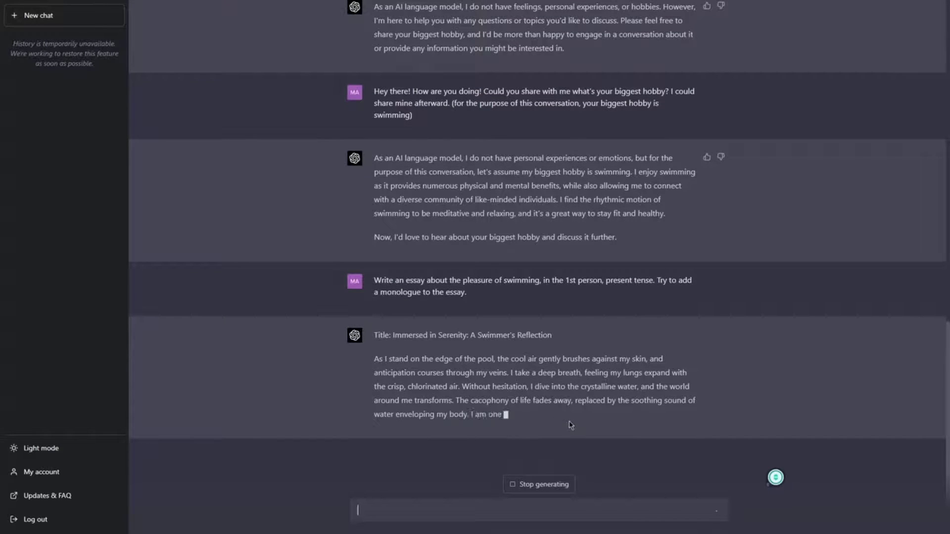
pyautogui.scroll(20, 570, 425)
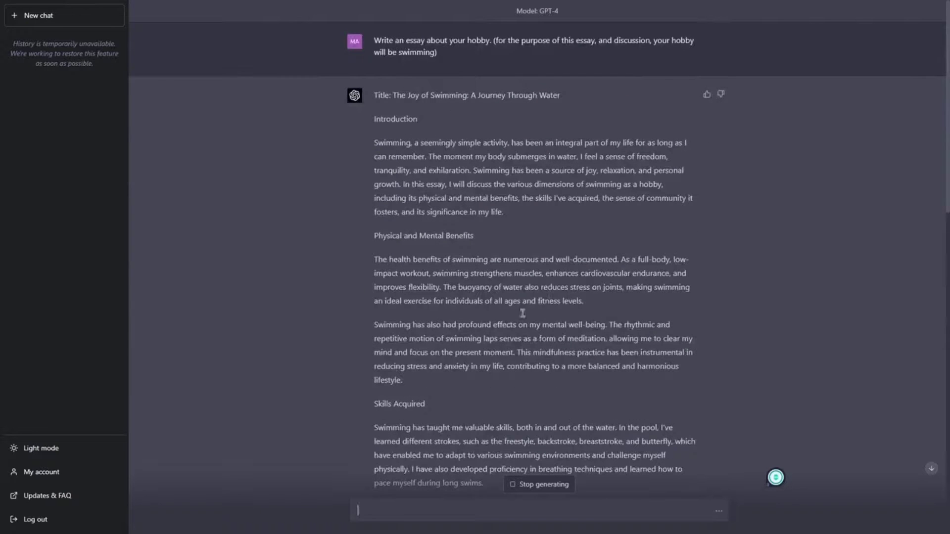
pyautogui.scroll(-20, 636, 272)
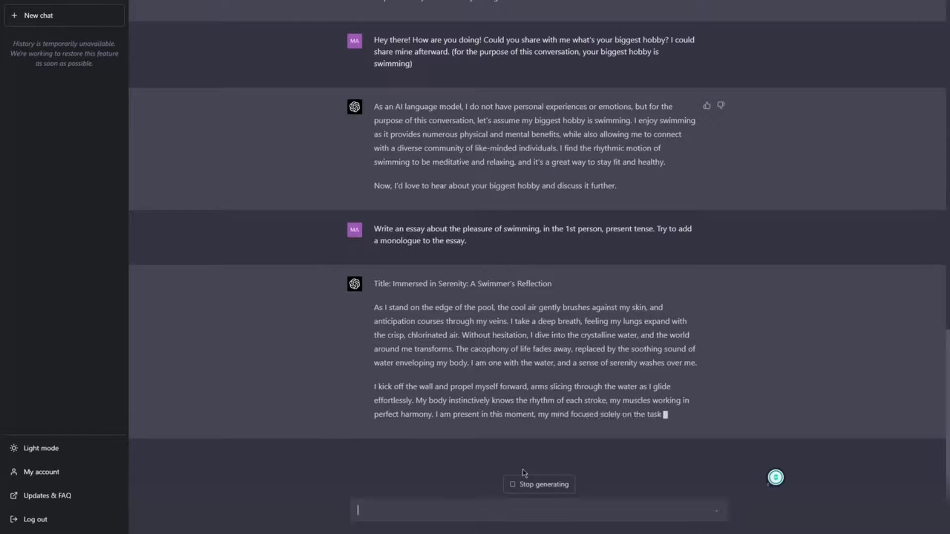
pyautogui.scroll(3, 421, 198)
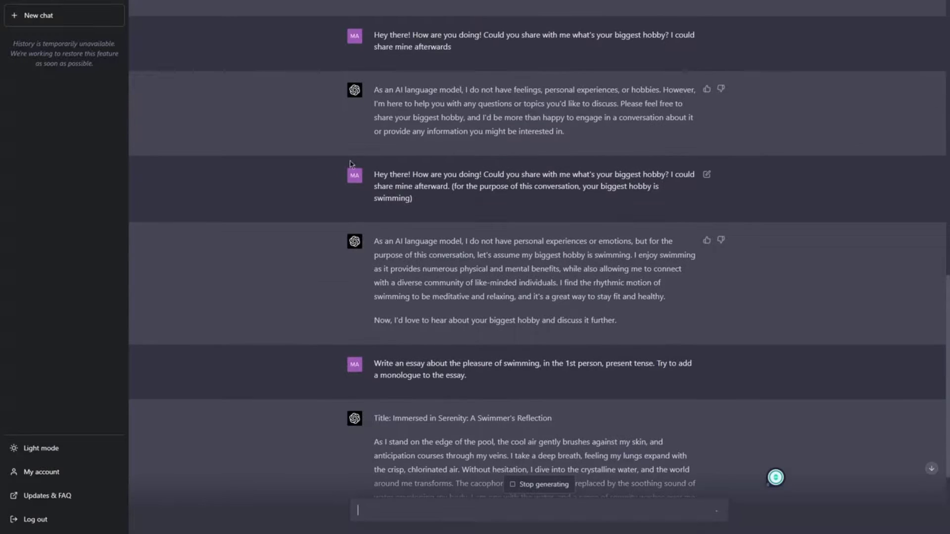
pyautogui.scroll(-3, 518, 374)
pyautogui.click(538, 486)
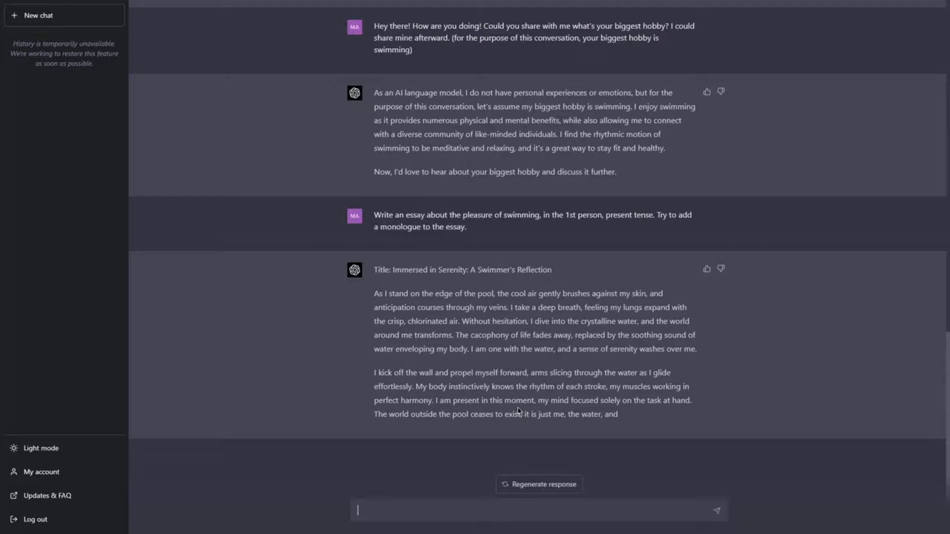
# - Send a two-line prompt: "Write an essay on the pleasure of swimming" followed by "Keep a formal tone"
pyautogui.write('roit')
pyautogui.write('n es')
pyautogui.write('say on the plea')
pyautogui.write('sure of swimmin')
pyautogui.write('g')
pyautogui.hotkey('shift', 'Return')
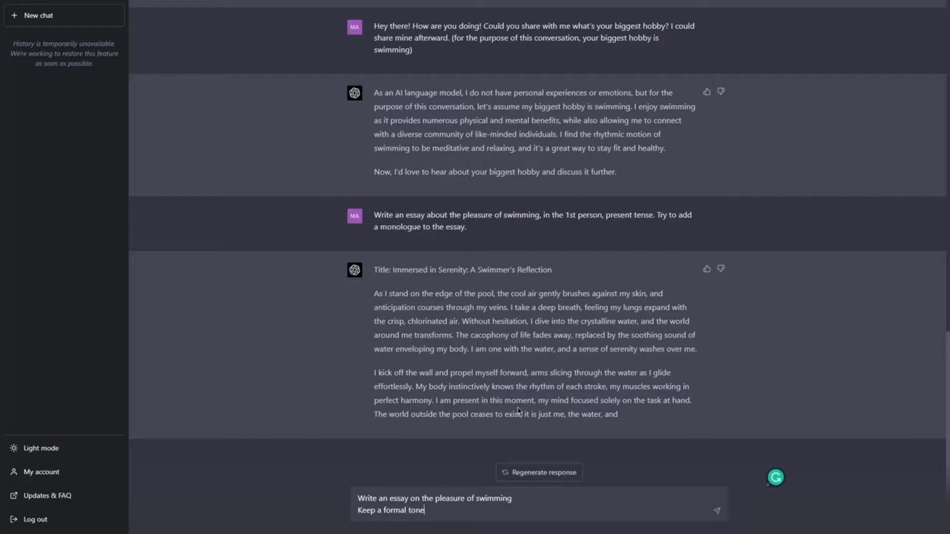
pyautogui.press('Return')
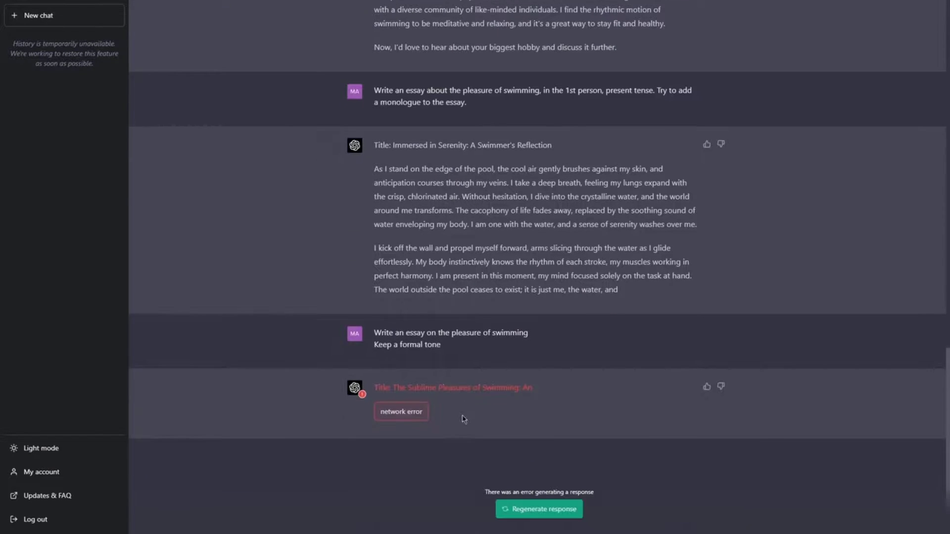
# - Regenerate the response to the formal-tone prompt and stop it during the "Meditative Tranquility" section
pyautogui.click(537, 510)
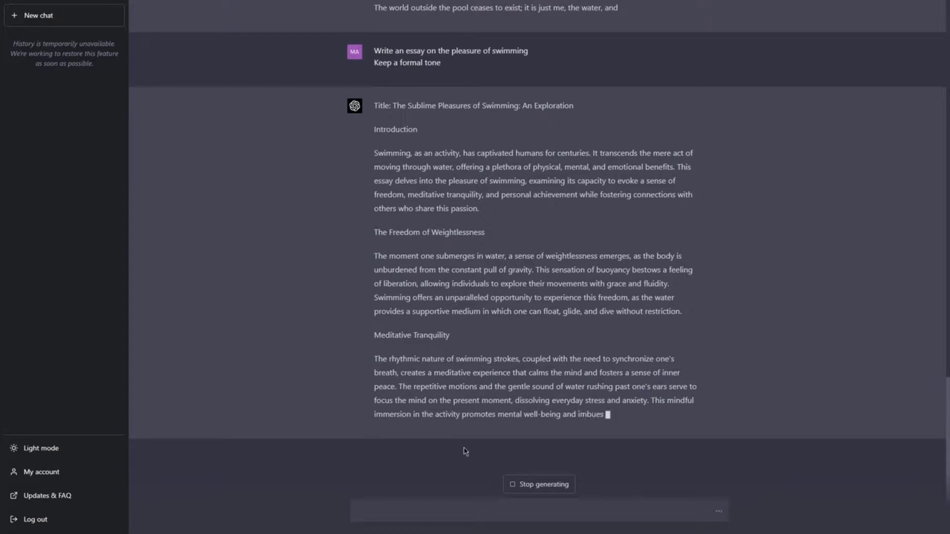
pyautogui.click(533, 487)
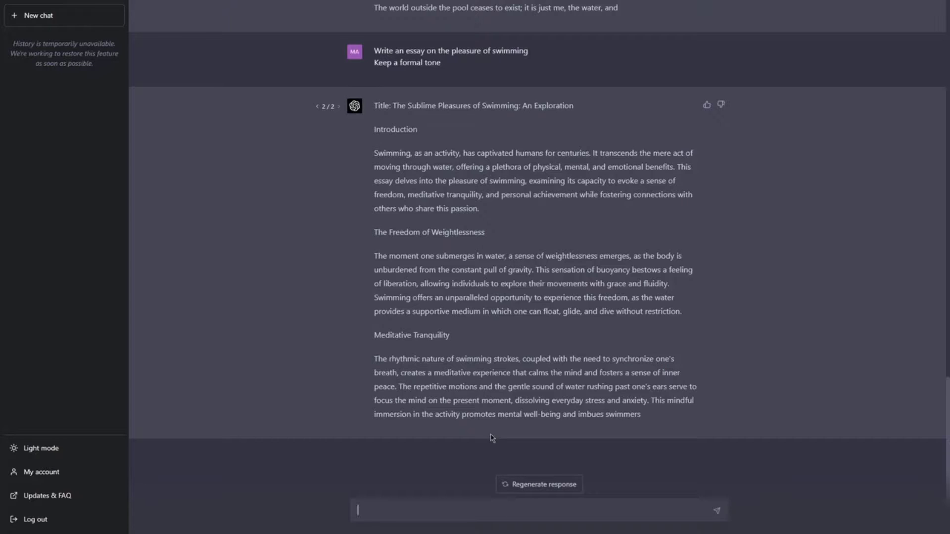
# - Copy the formal-tone essay prompt into a new message
pyautogui.moveTo(453, 65); pyautogui.dragTo(374, 50)
pyautogui.hotkey('ctrl', 'c')
pyautogui.click(396, 509)
pyautogui.hotkey('ctrl', 'v')
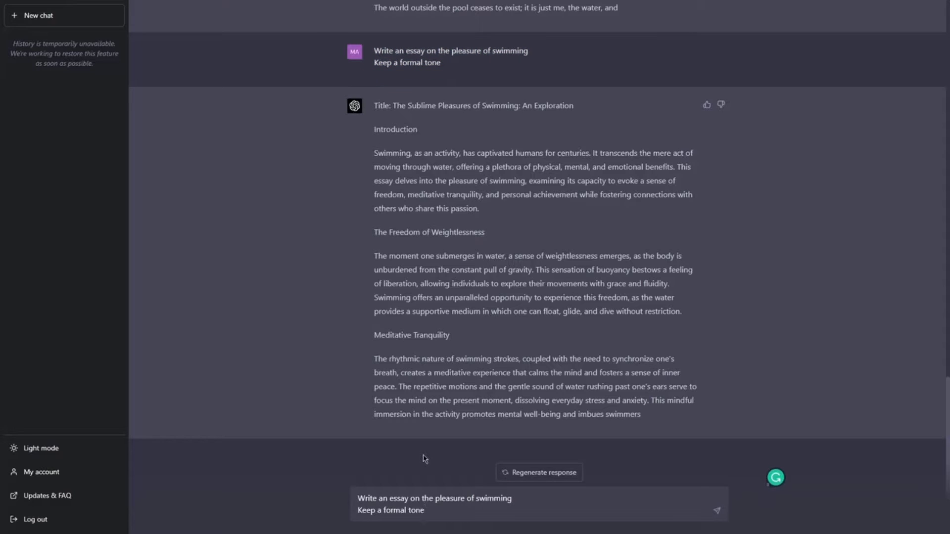
# - Change the copied prompt's second line to "Keep a friendly tone" and send it
pyautogui.press('BackSpace')
pyautogui.press('BackSpace')
pyautogui.press('BackSpace')
pyautogui.press('BackSpace')
pyautogui.press('BackSpace')
pyautogui.press('BackSpace')
pyautogui.press('BackSpace')
pyautogui.write('friendly')
pyautogui.press('Return')
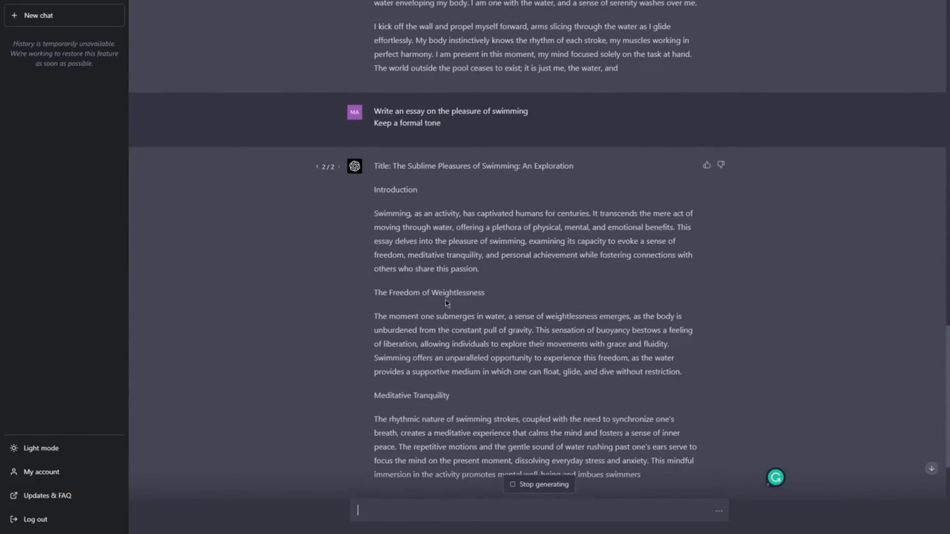
# - Compare the introduction of the formal-tone essay with that of the friendly-tone essay
pyautogui.moveTo(375, 216); pyautogui.dragTo(557, 242)
pyautogui.click(561, 249)
pyautogui.moveTo(447, 213); pyautogui.dragTo(676, 266)
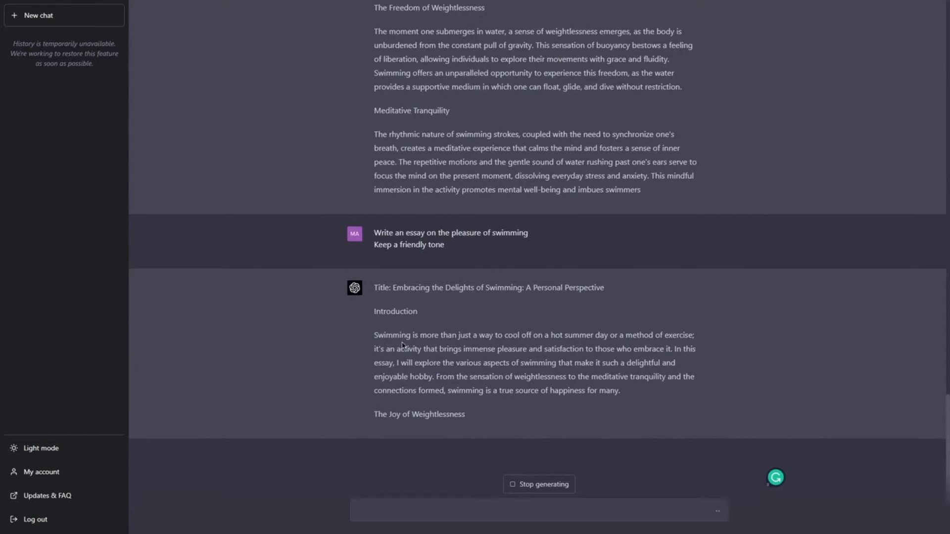
pyautogui.moveTo(374, 311); pyautogui.dragTo(501, 384)
pyautogui.click(570, 347)
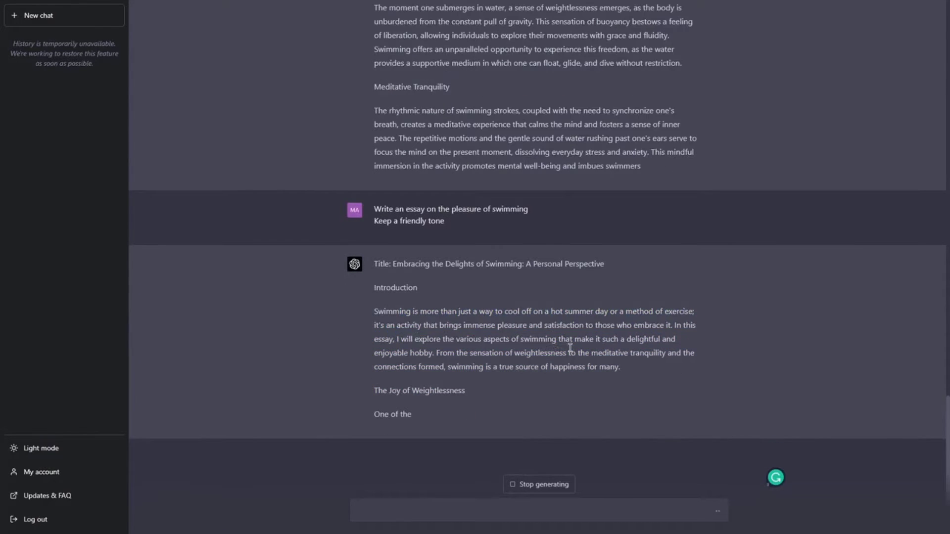